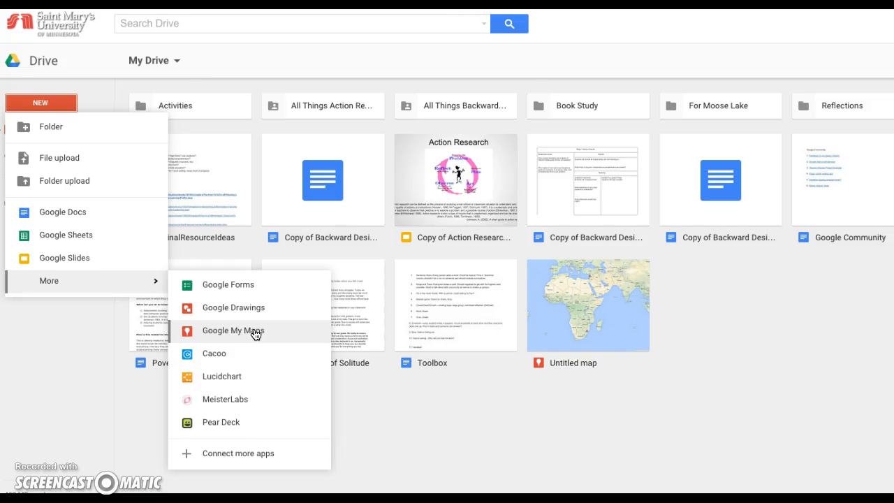
Create a new Google My Maps map from Drive.
{"action": "left_click", "coordinate": [255, 333]}
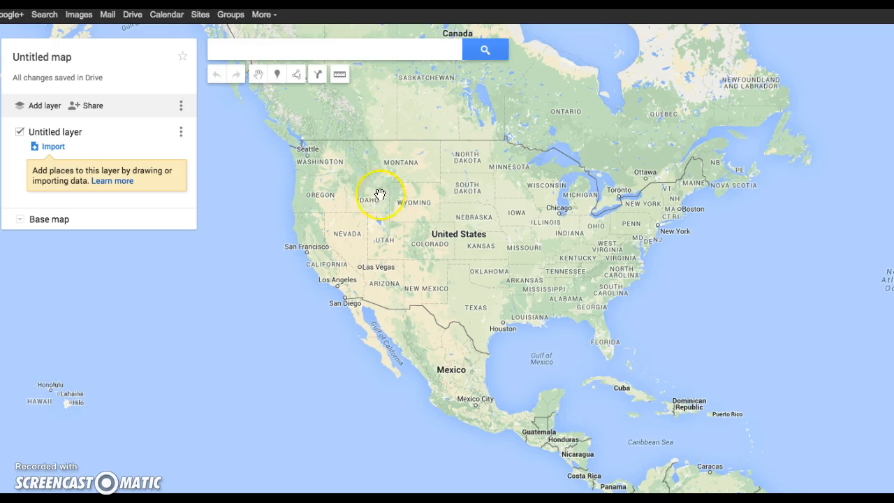
{"action": "left_click_drag", "start_coordinate": [498, 200], "coordinate": [151, 106]}
{"action": "left_click_drag", "start_coordinate": [566, 202], "coordinate": [842, 366]}
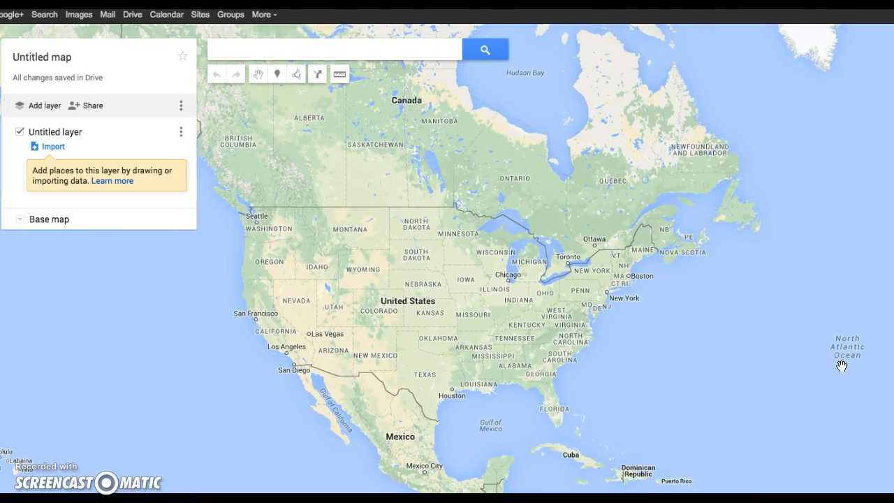
Search the map for Moose Lake in Minnesota and go to the matching place.
{"action": "left_click", "coordinate": [286, 53]}
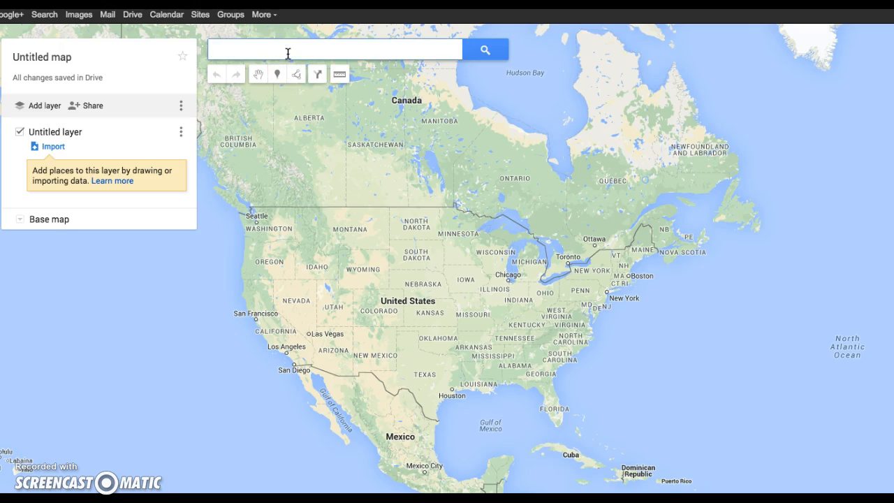
{"action": "type", "text": "Moose "}
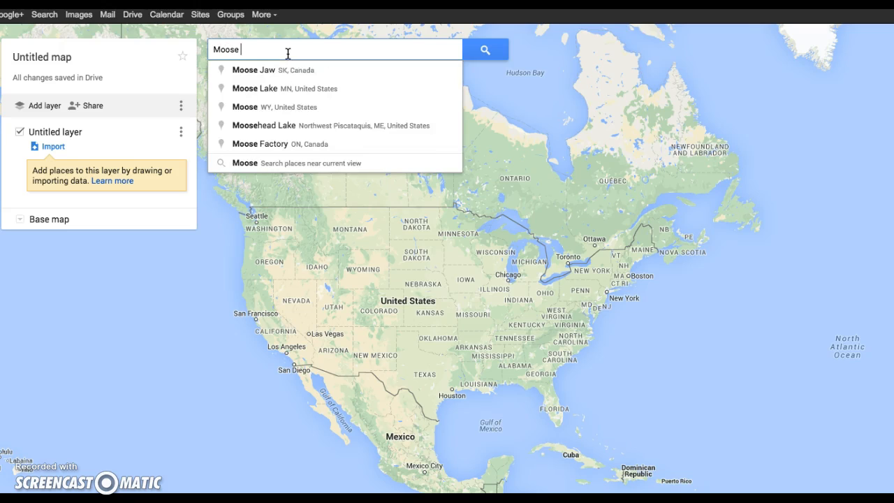
{"action": "type", "text": "Lake Minn"}
{"action": "key", "text": "BackSpace"}
{"action": "key", "text": "BackSpace"}
{"action": "key", "text": "BackSpace"}
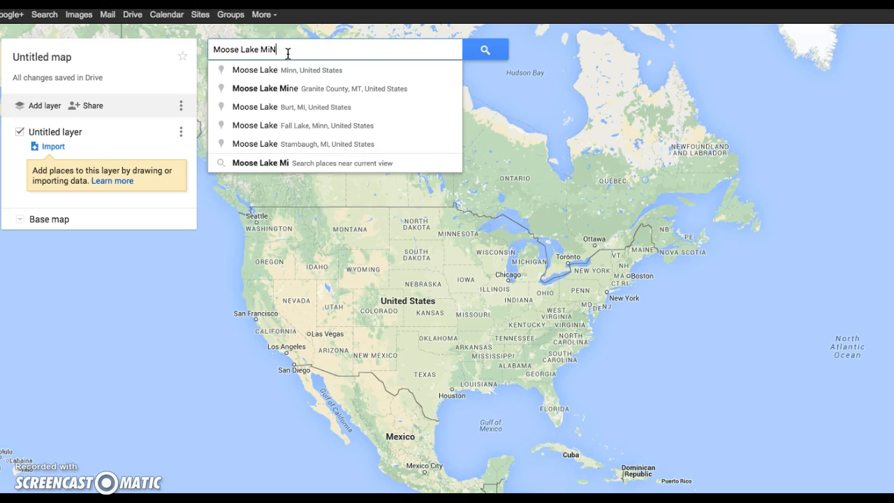
{"action": "type", "text": "N"}
{"action": "left_click", "coordinate": [325, 73]}
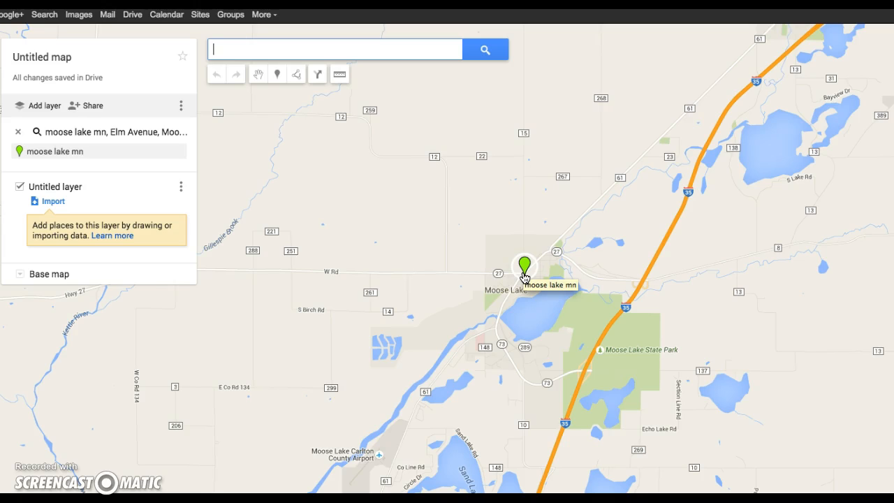
Add the found Moose Lake place to the untitled layer as a marker.
{"action": "left_click", "coordinate": [268, 46]}
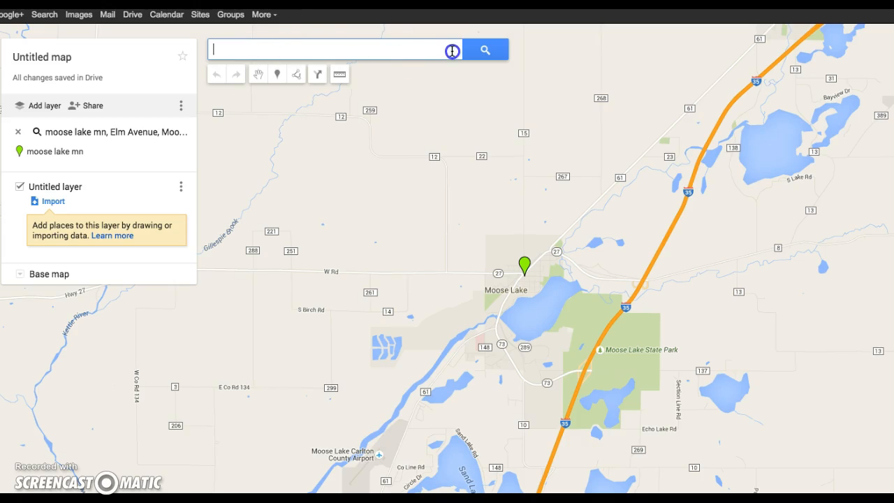
{"action": "left_click", "coordinate": [528, 275]}
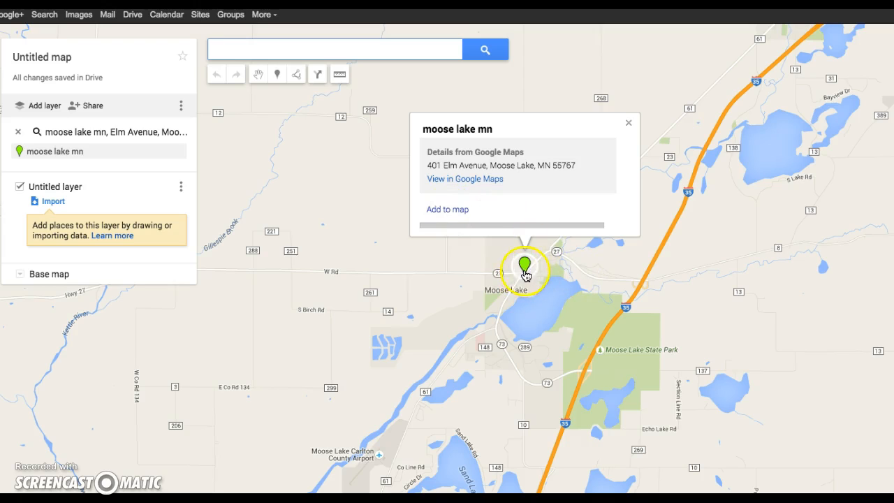
{"action": "left_click", "coordinate": [447, 210]}
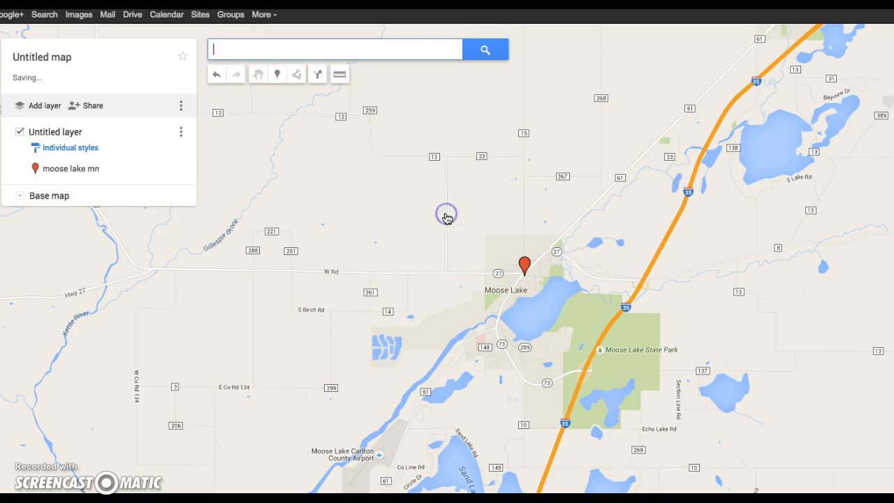
Recolor the Moose Lake marker purple.
{"action": "left_click", "coordinate": [525, 267]}
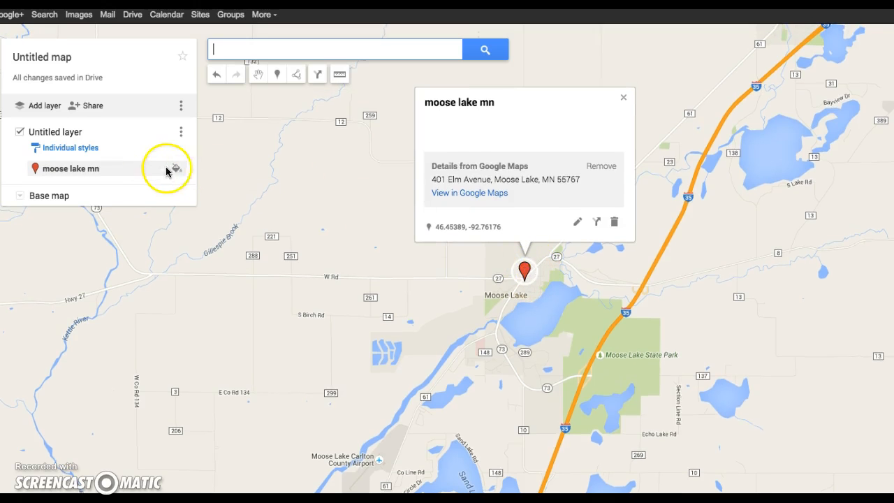
{"action": "mouse_move", "coordinate": [173, 176]}
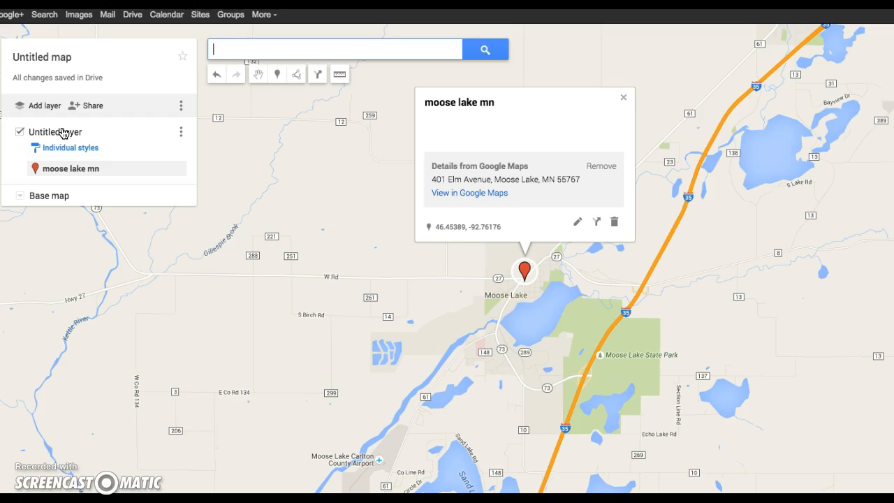
{"action": "left_click", "coordinate": [175, 171]}
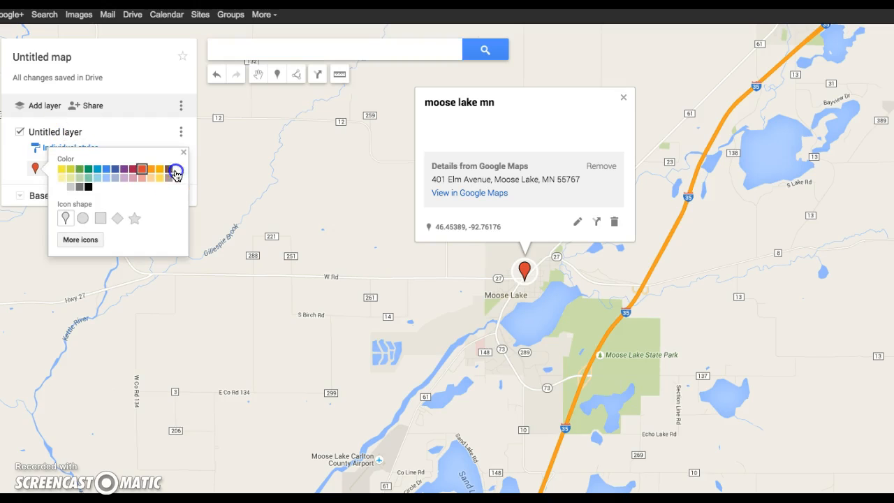
{"action": "left_click", "coordinate": [123, 169]}
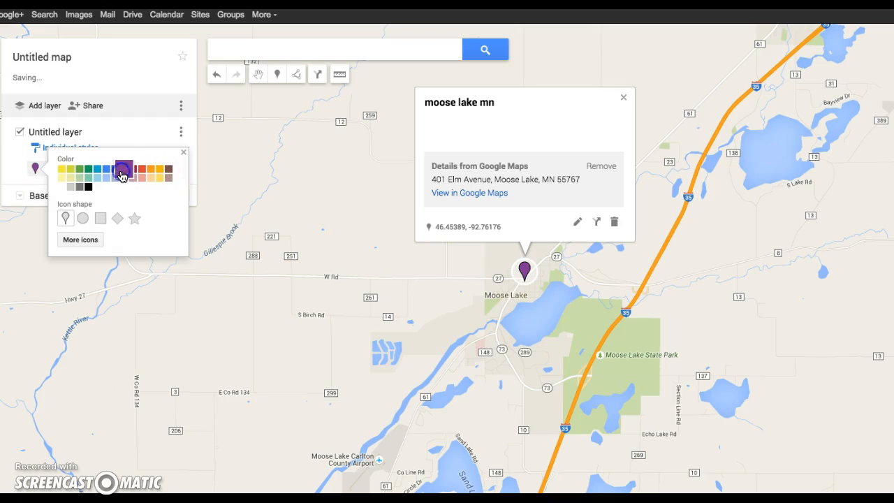
{"action": "left_click", "coordinate": [184, 154]}
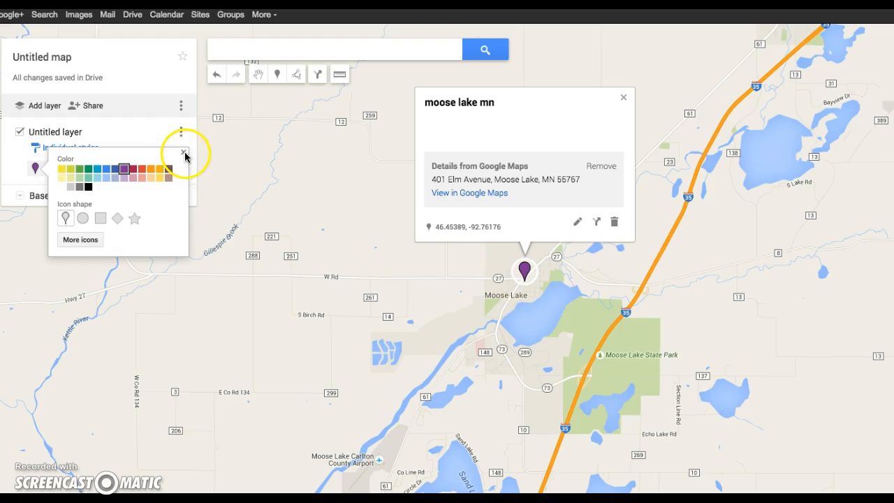
Change the Moose Lake marker's icon to the woman figure from the Facilities and services set.
{"action": "left_click", "coordinate": [518, 266]}
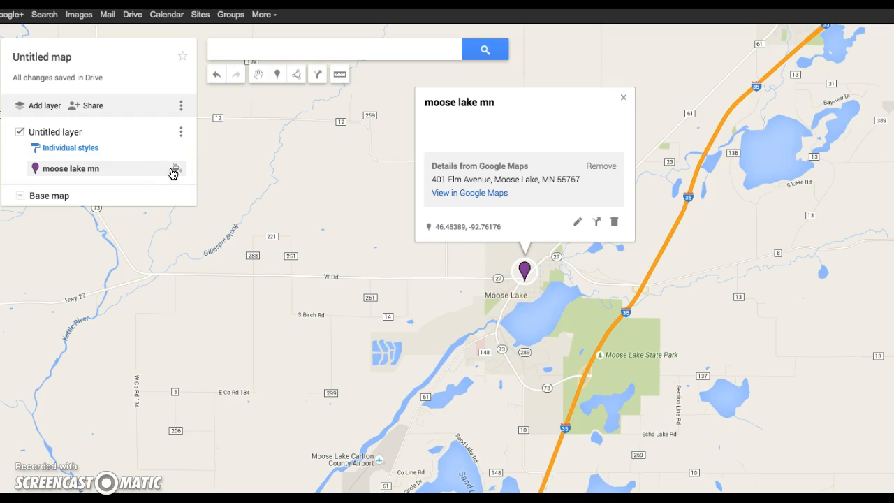
{"action": "left_click", "coordinate": [176, 171]}
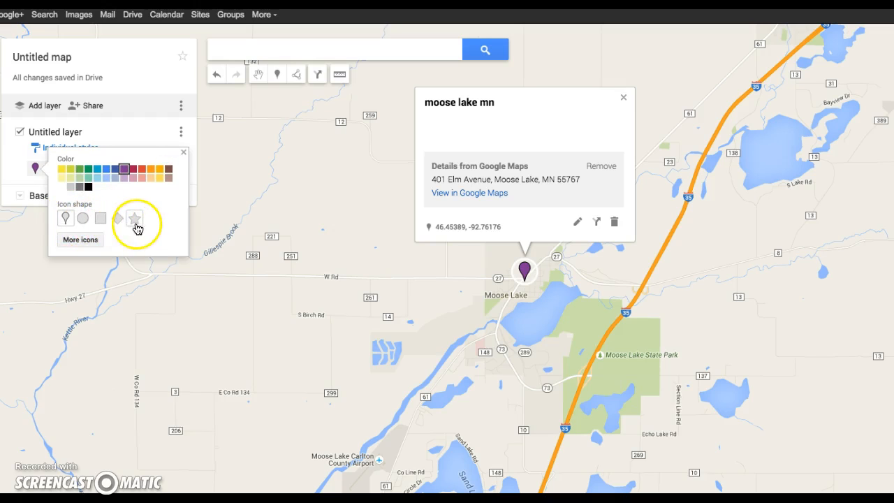
{"action": "left_click", "coordinate": [81, 238]}
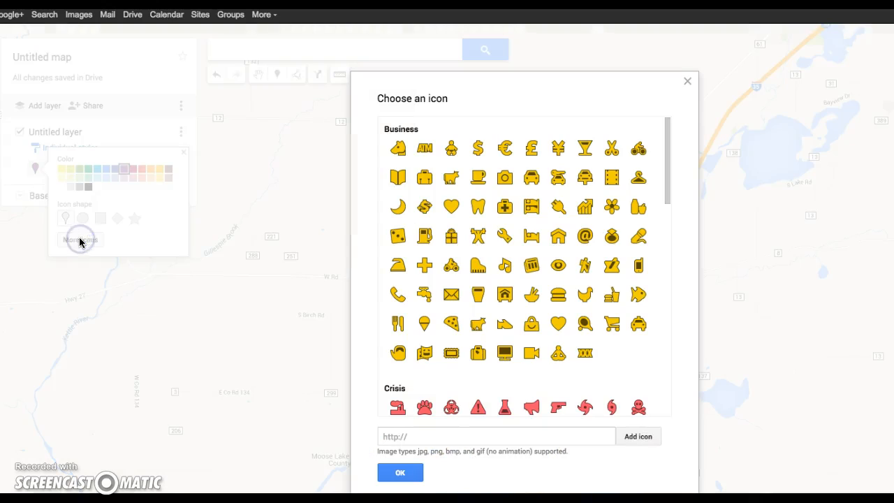
{"action": "left_click", "coordinate": [666, 157]}
{"action": "left_click_drag", "start_coordinate": [666, 158], "coordinate": [665, 257]}
{"action": "left_click", "coordinate": [451, 225]}
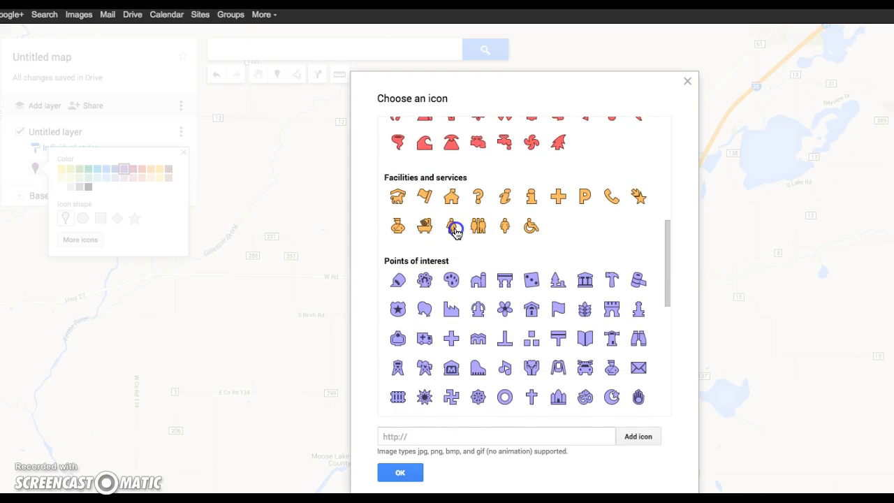
{"action": "left_click", "coordinate": [400, 472]}
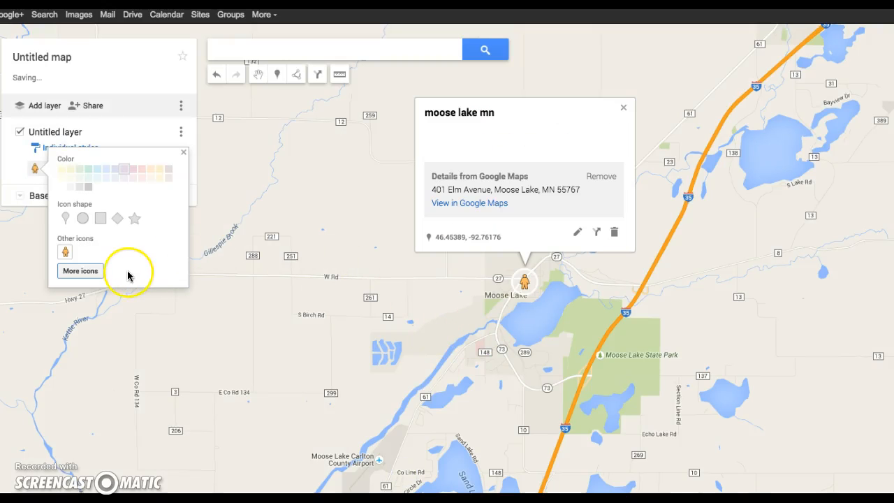
{"action": "left_click", "coordinate": [67, 254]}
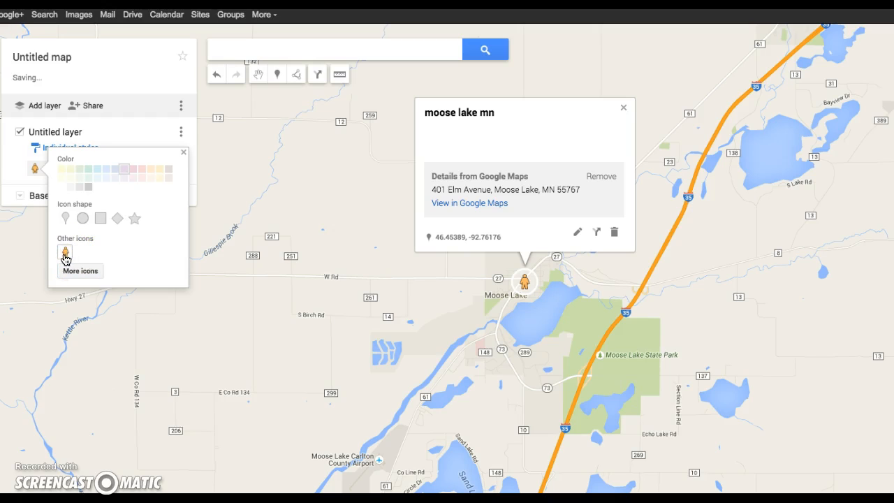
Change the Moose Lake marker's icon to the kneeling figure from the Points of interest set.
{"action": "left_click", "coordinate": [74, 270]}
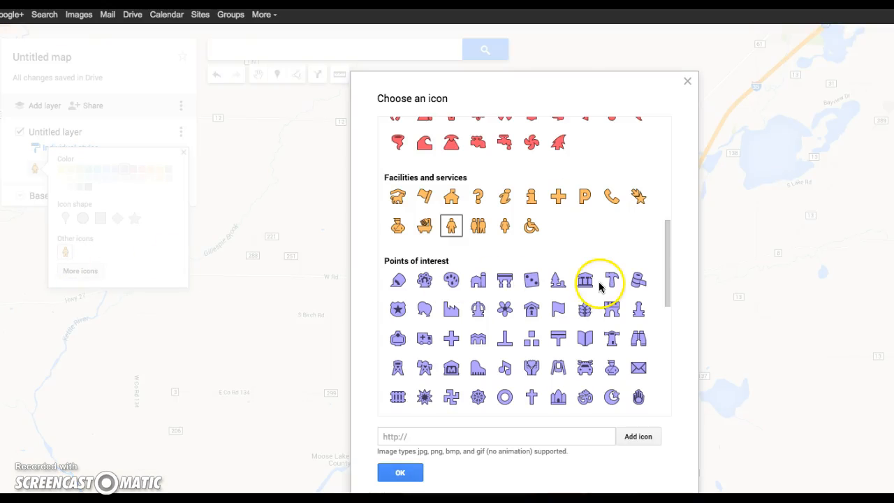
{"action": "left_click_drag", "start_coordinate": [662, 232], "coordinate": [664, 258]}
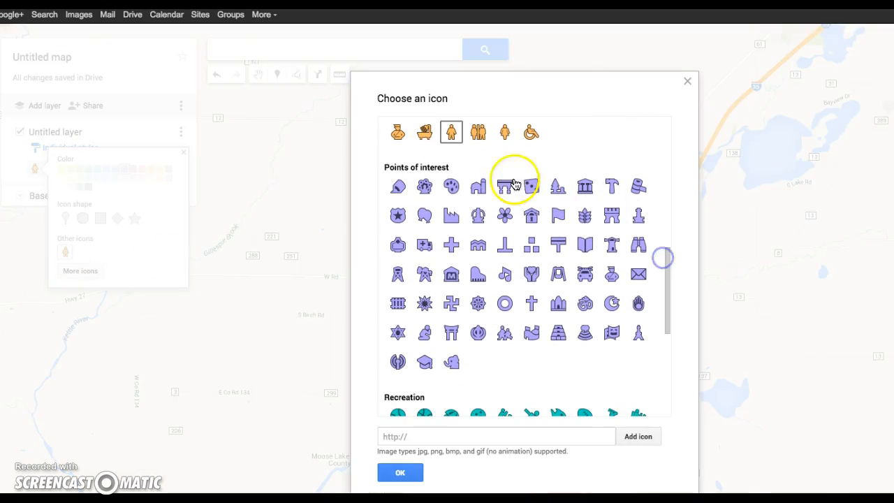
{"action": "left_click", "coordinate": [425, 333]}
{"action": "left_click", "coordinate": [392, 472]}
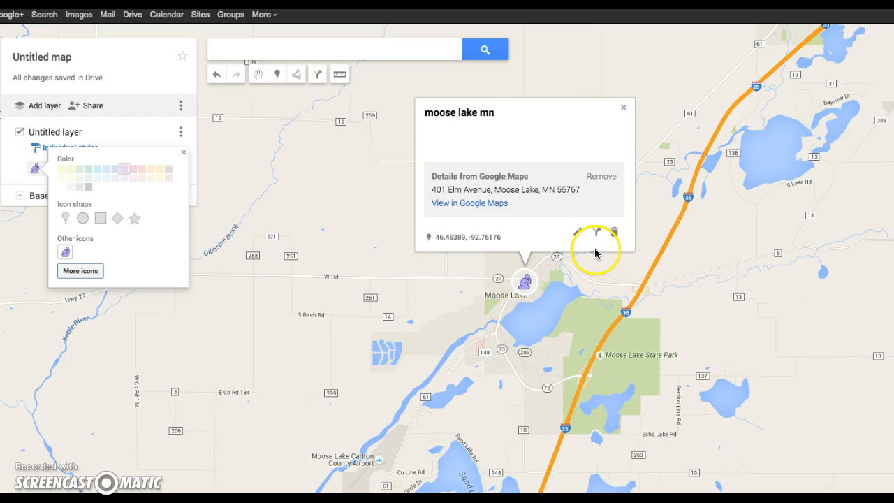
Edit the marker's title to read "Moose Lake MN" with proper capitalization.
{"action": "left_click", "coordinate": [577, 232]}
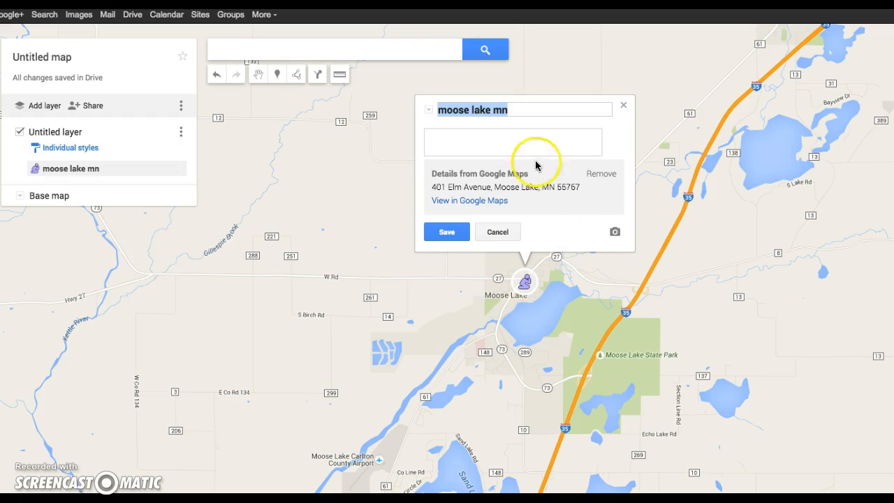
{"action": "left_click", "coordinate": [444, 109]}
{"action": "left_click_drag", "start_coordinate": [444, 110], "coordinate": [419, 108]}
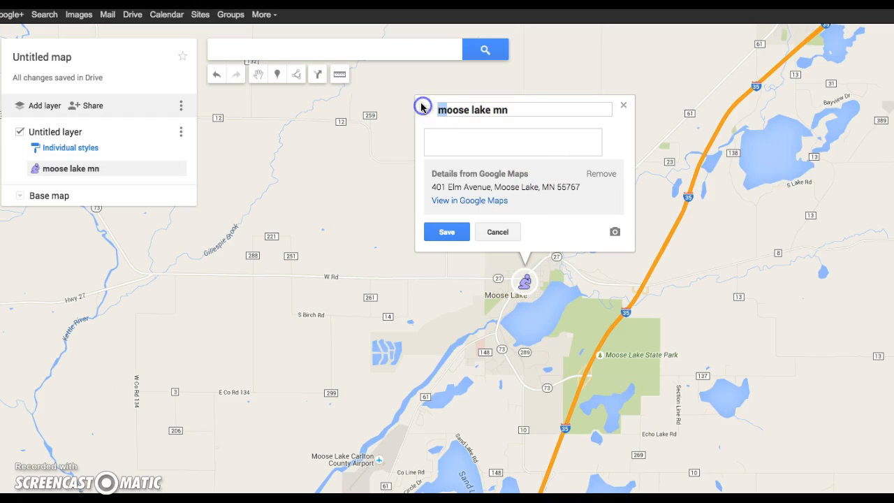
{"action": "type", "text": "M"}
{"action": "left_click", "coordinate": [474, 110]}
{"action": "key", "text": "BackSpace"}
{"action": "type", "text": "L"}
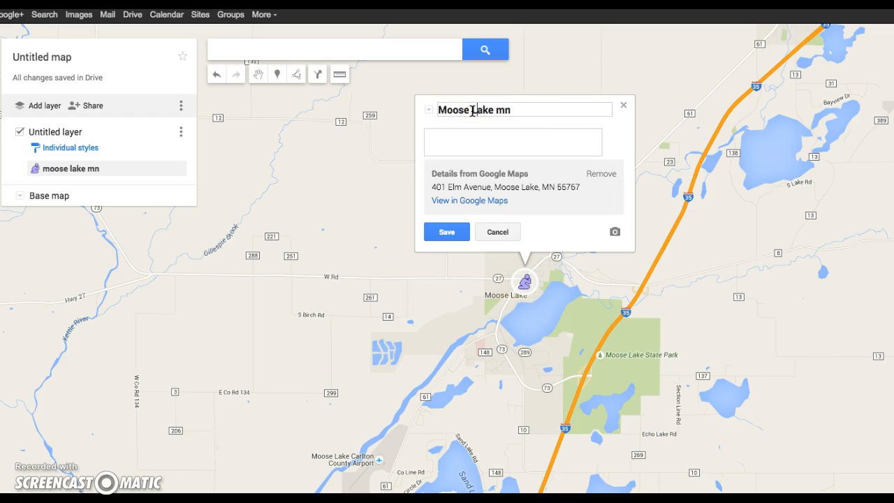
{"action": "left_click_drag", "start_coordinate": [512, 112], "coordinate": [495, 111]}
{"action": "type", "text": "MN"}
Enter the marker description "Write details about your location and dig site.".
{"action": "left_click", "coordinate": [548, 125]}
{"action": "left_click", "coordinate": [550, 134]}
{"action": "type", "text": "Write details about your location and dig site."}
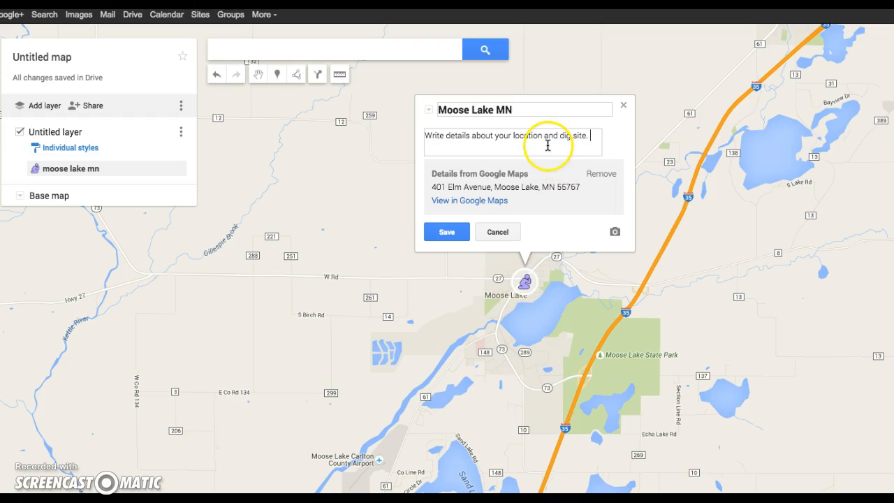
Search Google images for "Moose Lake MN" and add the moose statue photo to the marker.
{"action": "left_click", "coordinate": [616, 234]}
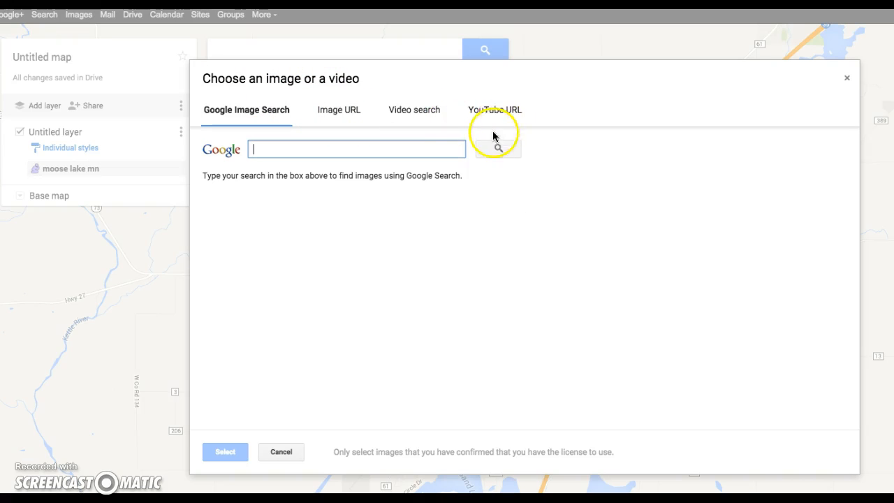
{"action": "left_click", "coordinate": [279, 148]}
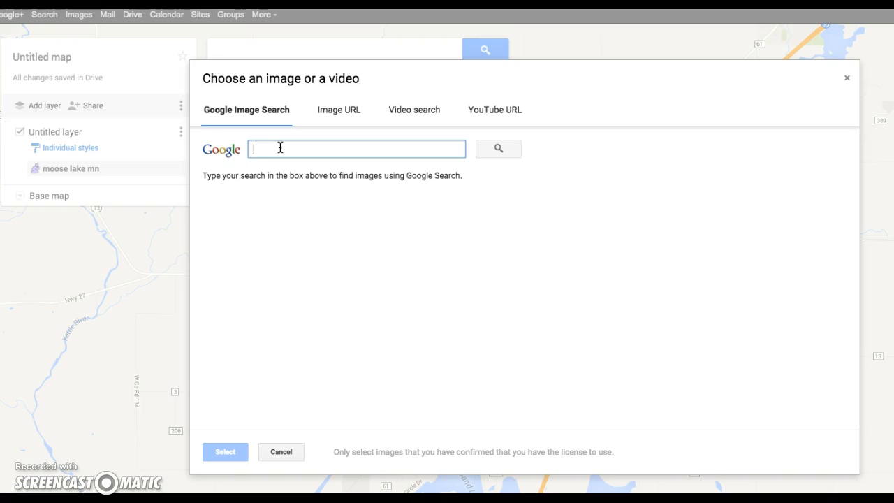
{"action": "type", "text": "Moose Lake MN"}
{"action": "key", "text": "Return"}
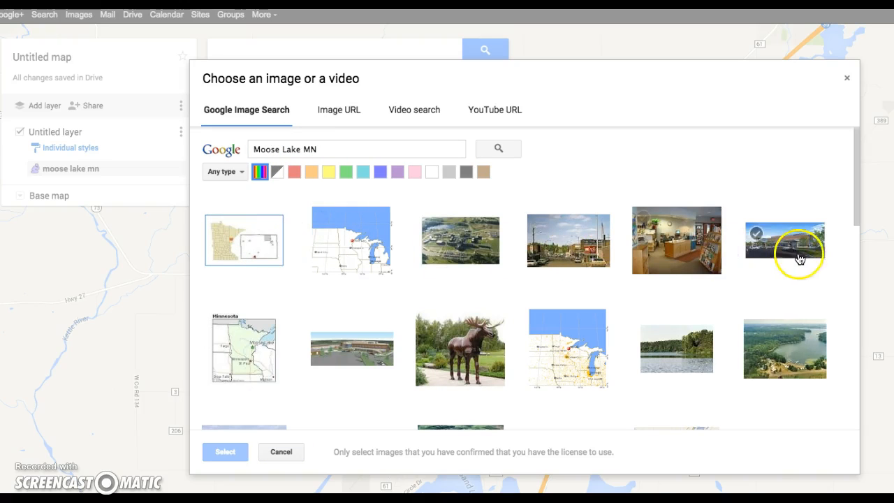
{"action": "left_click", "coordinate": [489, 363]}
{"action": "left_click", "coordinate": [225, 451]}
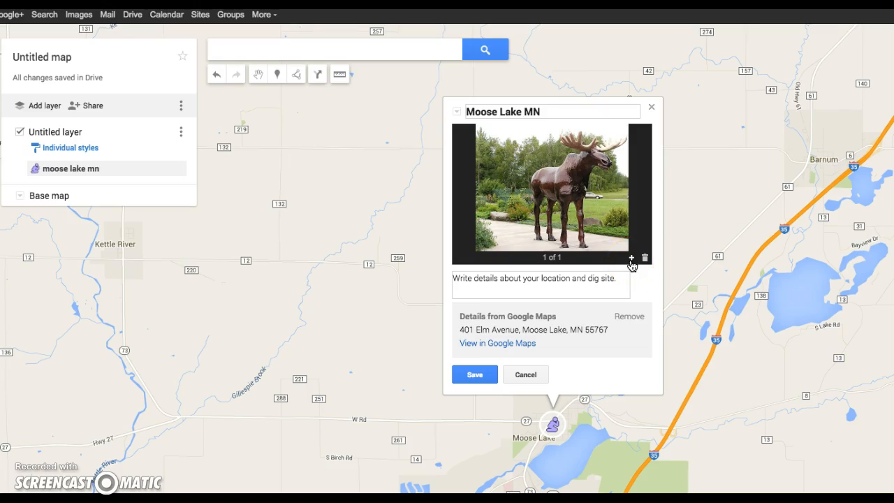
Save the marker's edited title, description and photo.
{"action": "left_click_drag", "start_coordinate": [615, 280], "coordinate": [464, 286]}
{"action": "left_click", "coordinate": [464, 286]}
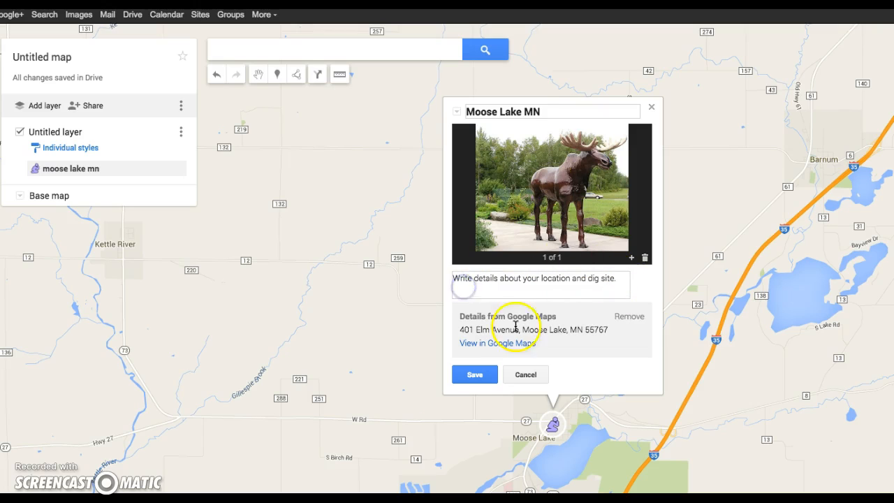
{"action": "left_click", "coordinate": [473, 379]}
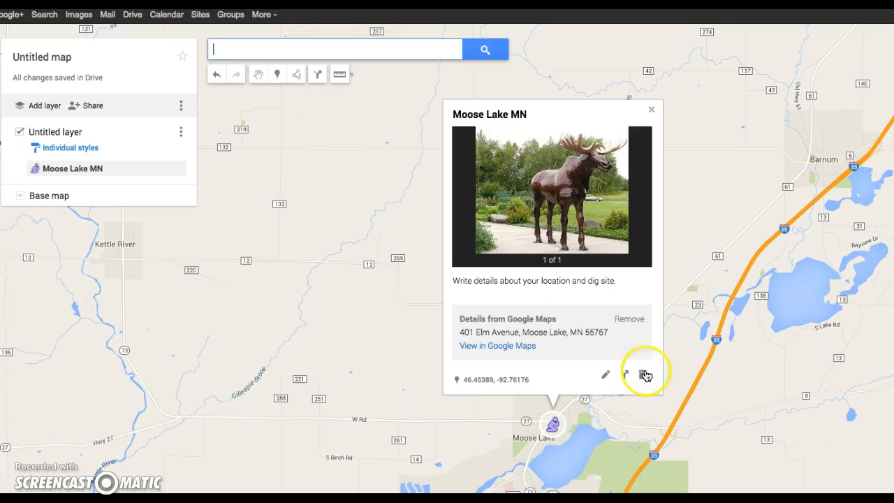
{"action": "mouse_move", "coordinate": [828, 442]}
{"action": "left_mouse_down"}
{"action": "mouse_move", "coordinate": [788, 416]}
{"action": "mouse_move", "coordinate": [568, 342]}
{"action": "mouse_move", "coordinate": [675, 392]}
{"action": "mouse_move", "coordinate": [681, 433]}
{"action": "left_mouse_up"}
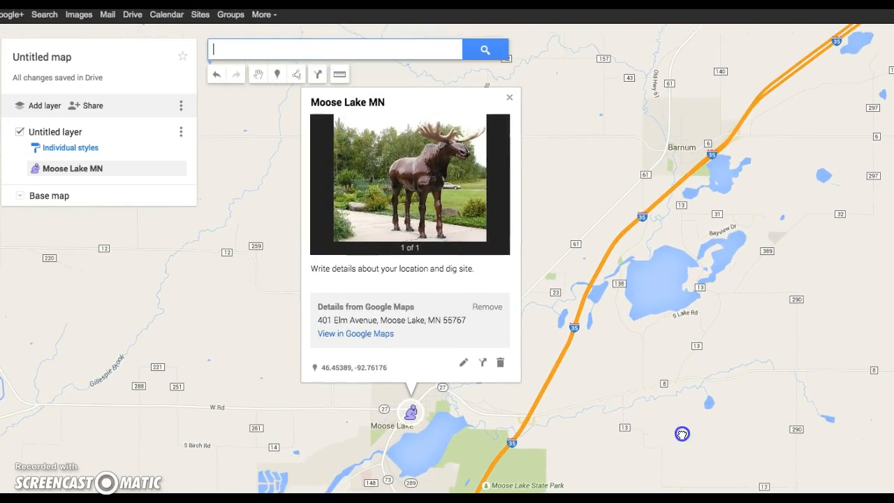
{"action": "scroll", "coordinate": [526, 279], "scroll_direction": "down", "scroll_amount": 3}
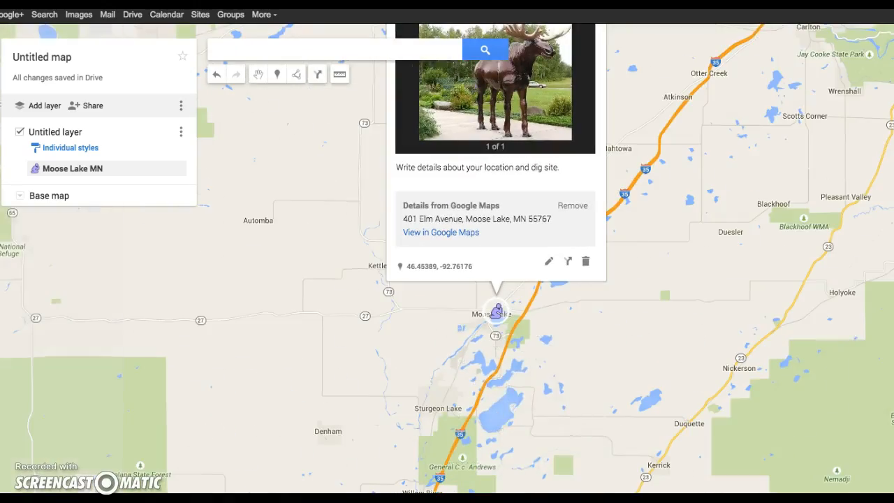
Close the Moose Lake MN details, search the map for Barcelona, Spain, and add that place as a marker.
{"action": "scroll", "coordinate": [517, 286], "scroll_direction": "down", "scroll_amount": 2}
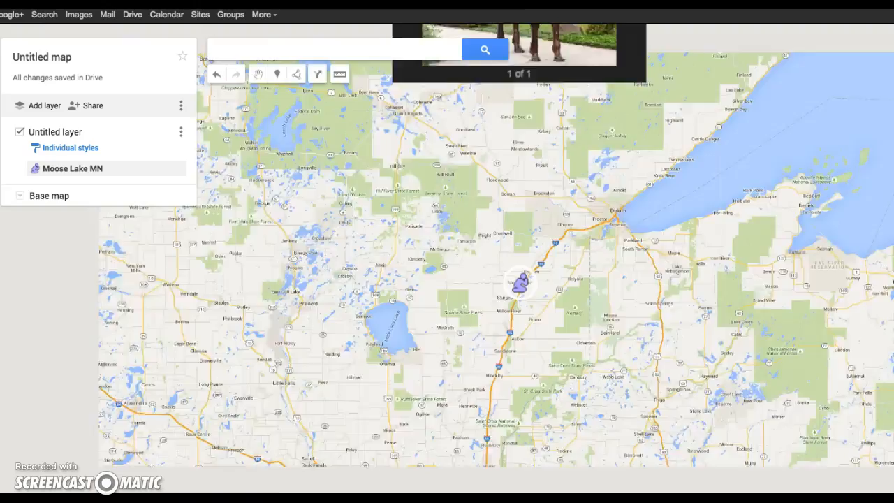
{"action": "scroll", "coordinate": [520, 281], "scroll_direction": "down", "scroll_amount": 4}
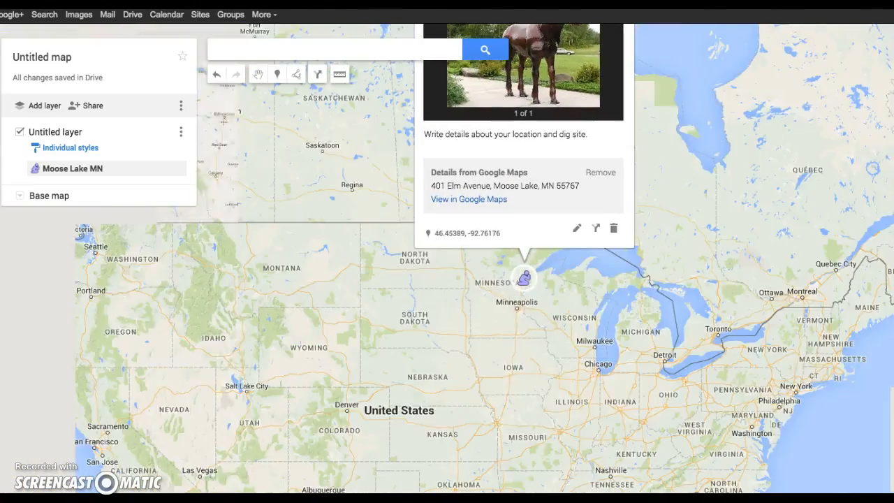
{"action": "scroll", "coordinate": [523, 279], "scroll_direction": "down", "scroll_amount": 1}
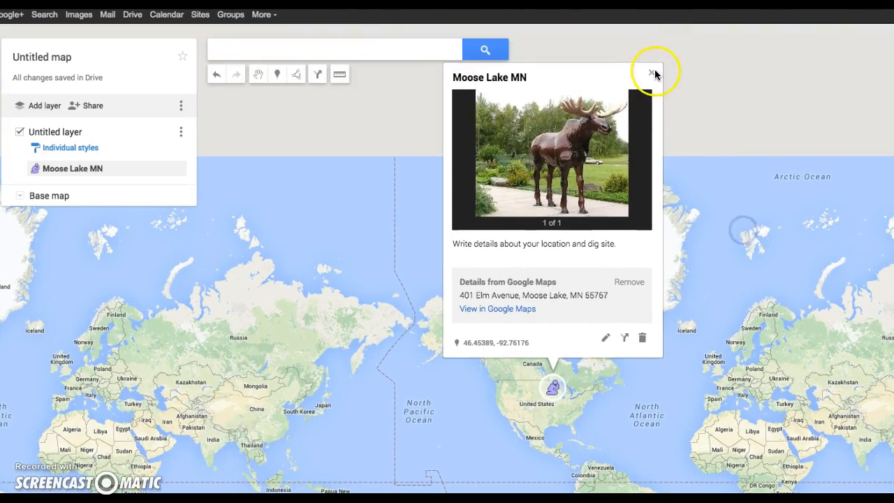
{"action": "left_click", "coordinate": [651, 73]}
{"action": "left_click_drag", "start_coordinate": [722, 233], "coordinate": [607, 225]}
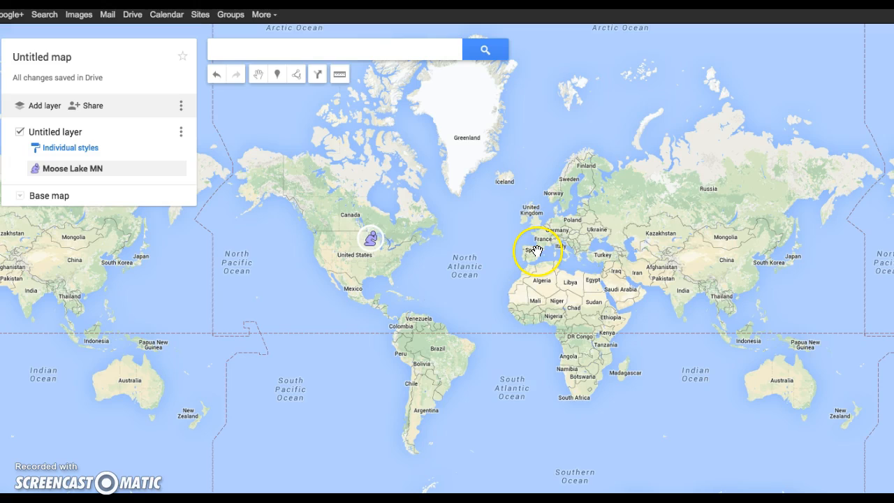
{"action": "left_click", "coordinate": [291, 54]}
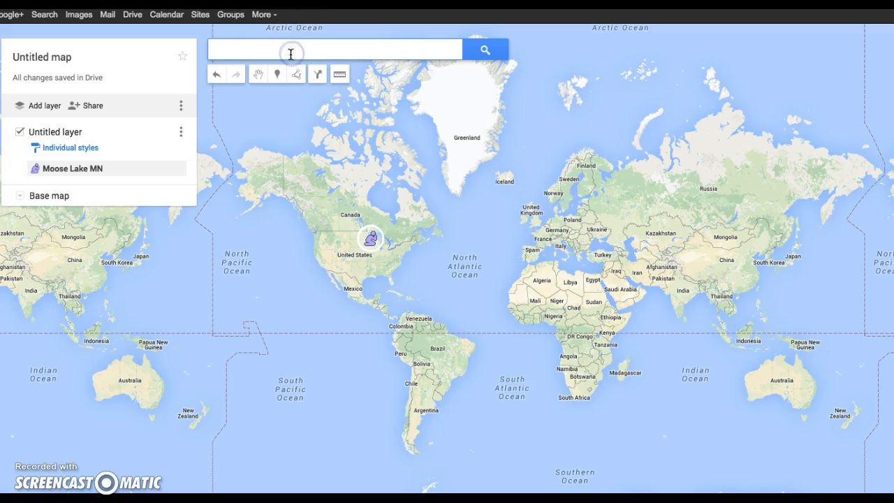
{"action": "type", "text": "barcelona"}
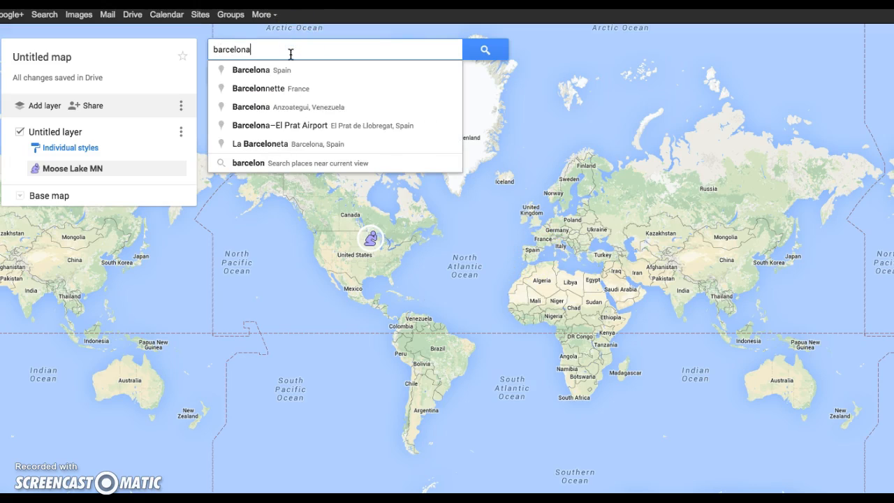
{"action": "left_click", "coordinate": [306, 71]}
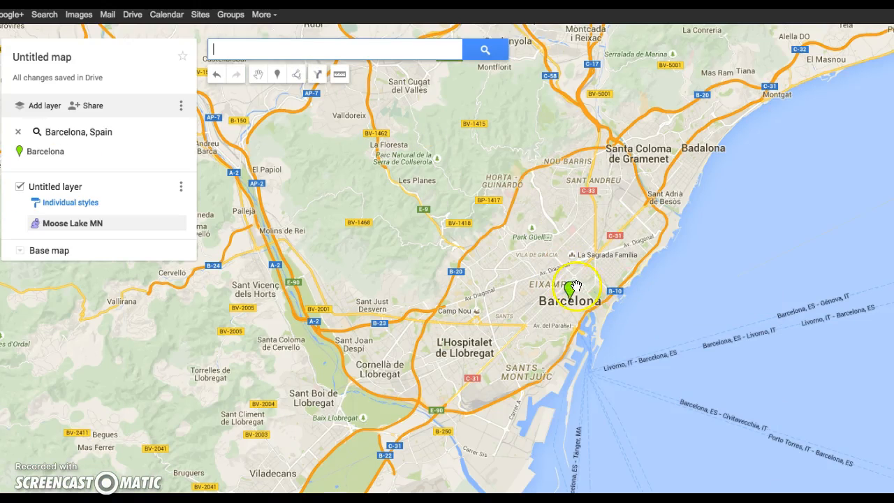
{"action": "left_click", "coordinate": [573, 288]}
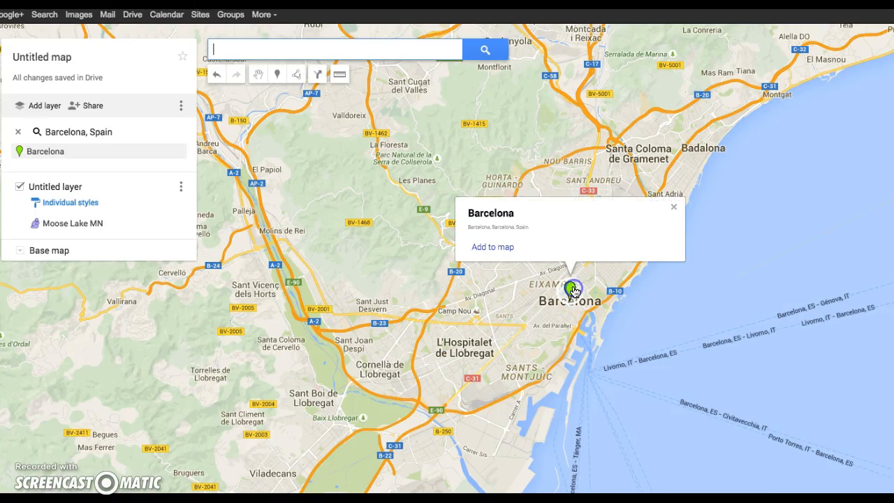
{"action": "left_click", "coordinate": [495, 247]}
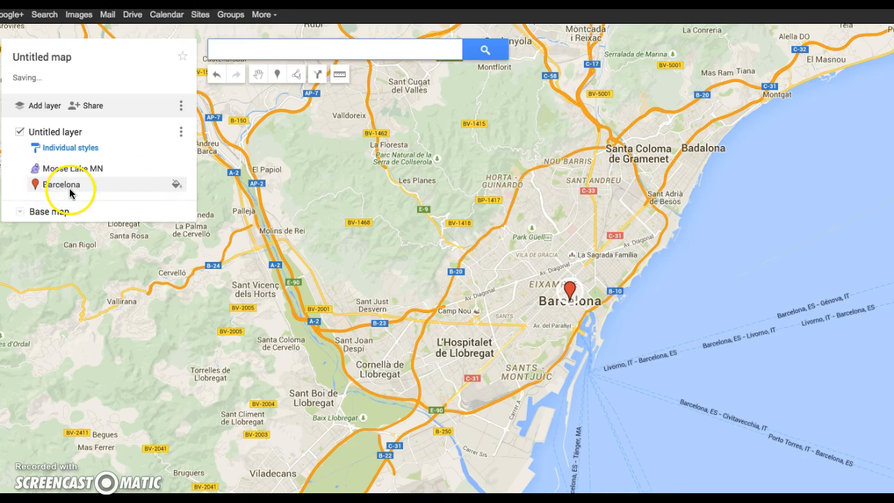
Change the Barcelona marker's icon to the teal hikers symbol at the end of the first Recreation row.
{"action": "left_click", "coordinate": [176, 184]}
{"action": "left_click", "coordinate": [80, 287]}
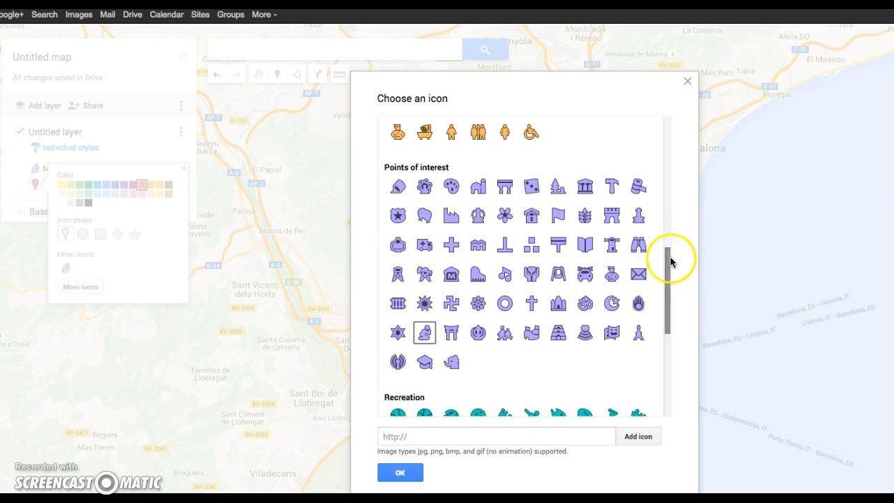
{"action": "left_click_drag", "start_coordinate": [663, 247], "coordinate": [658, 293]}
{"action": "left_click", "coordinate": [630, 284]}
{"action": "left_click", "coordinate": [631, 227]}
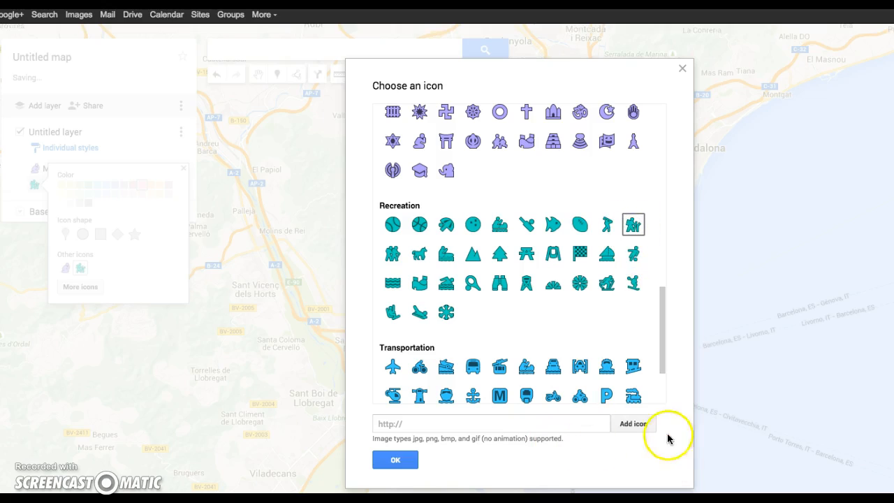
{"action": "left_click", "coordinate": [396, 459]}
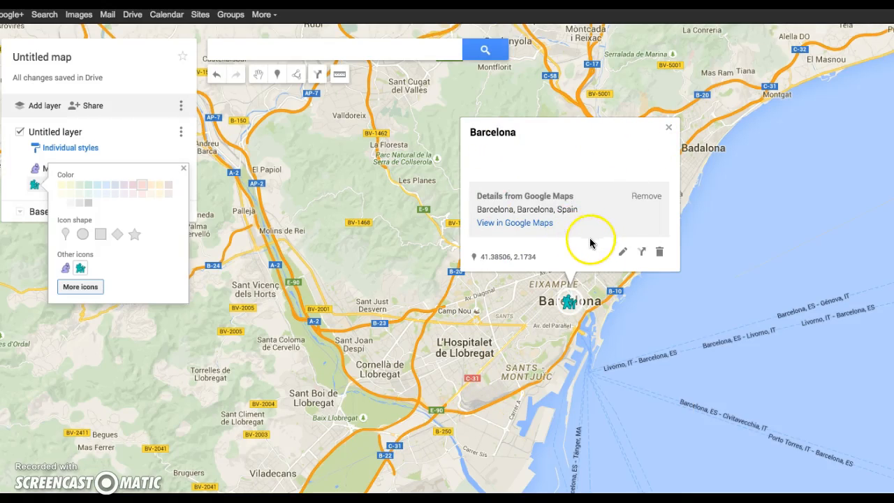
Save the Barcelona marker with the description "Type about this dig site here." and the first photo from a Google image search for "Barcelona".
{"action": "left_click", "coordinate": [624, 254]}
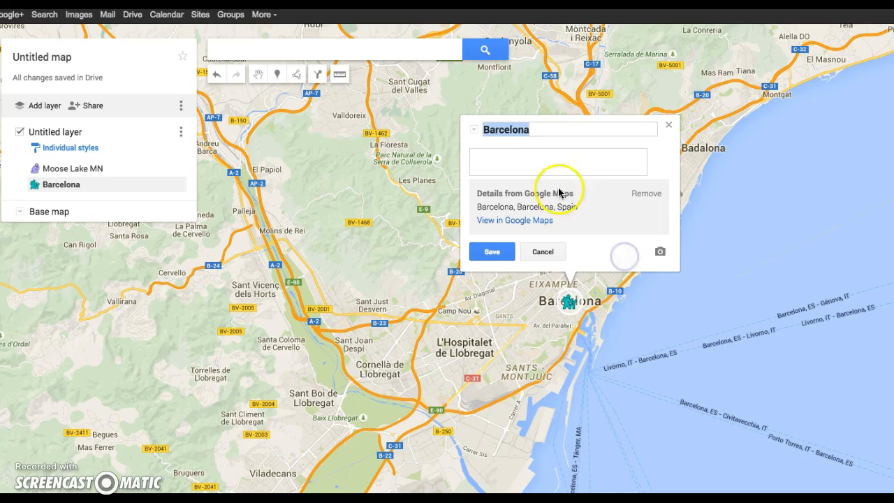
{"action": "left_click", "coordinate": [513, 150]}
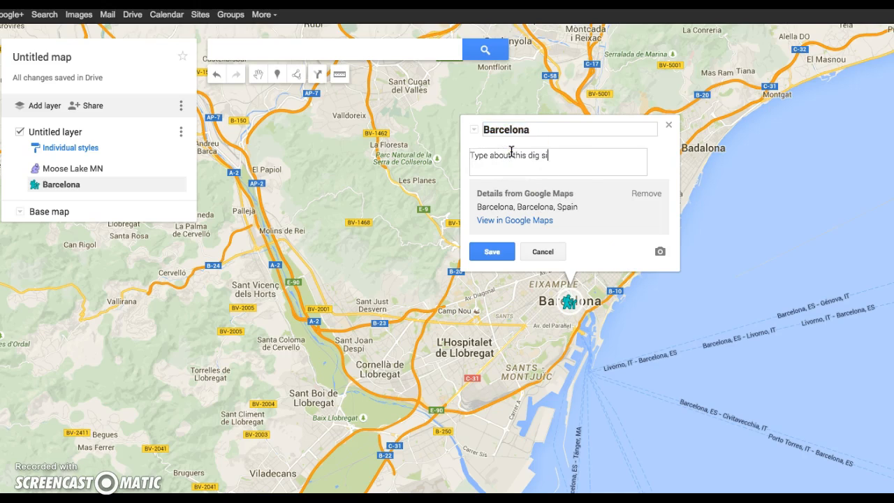
{"action": "left_click", "coordinate": [660, 251]}
{"action": "triple_click", "coordinate": [319, 150]}
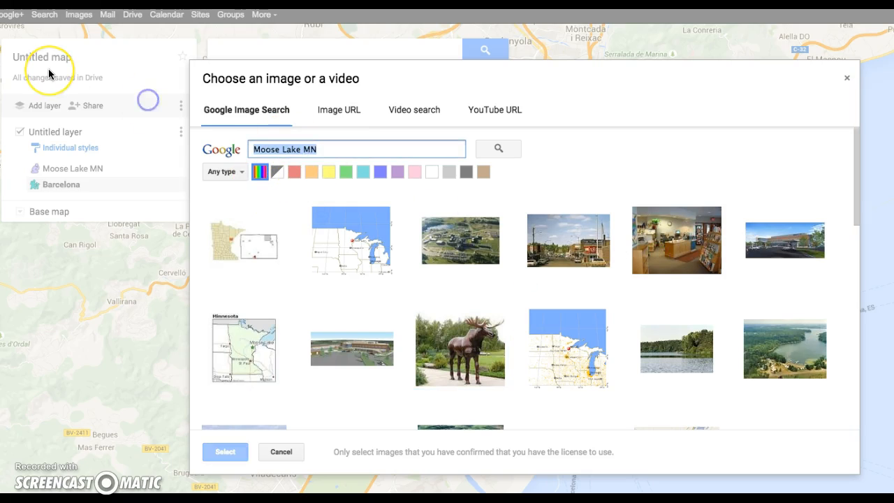
{"action": "type", "text": "V"}
{"action": "key", "text": "BackSpace"}
{"action": "type", "text": "Barcelona"}
{"action": "key", "text": "Return"}
{"action": "left_click", "coordinate": [265, 257]}
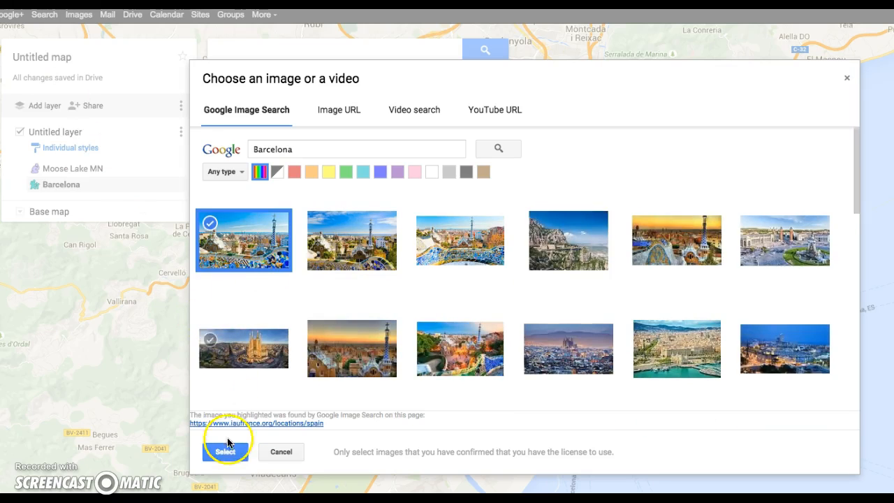
{"action": "left_click", "coordinate": [231, 452]}
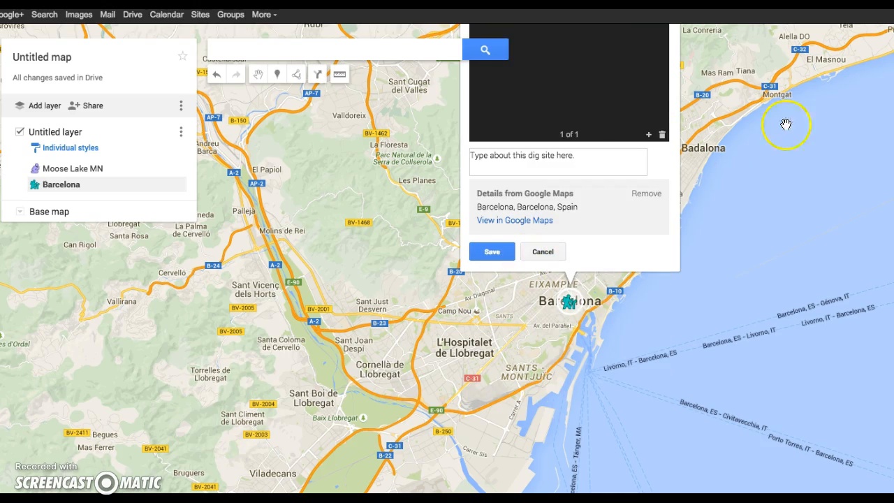
{"action": "left_click", "coordinate": [492, 251]}
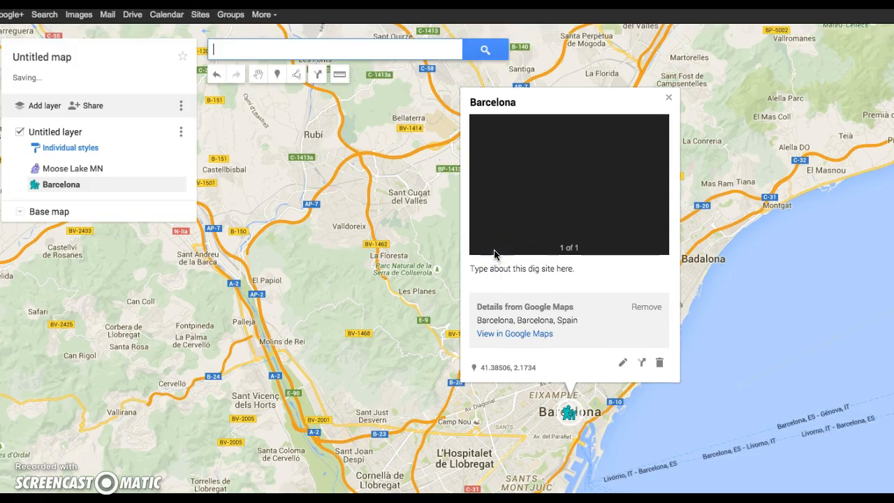
Close the Barcelona details and measure the distance from the Moose Lake MN marker to the Barcelona marker.
{"action": "left_click", "coordinate": [669, 97]}
{"action": "scroll", "coordinate": [523, 277], "scroll_direction": "down", "scroll_amount": 3}
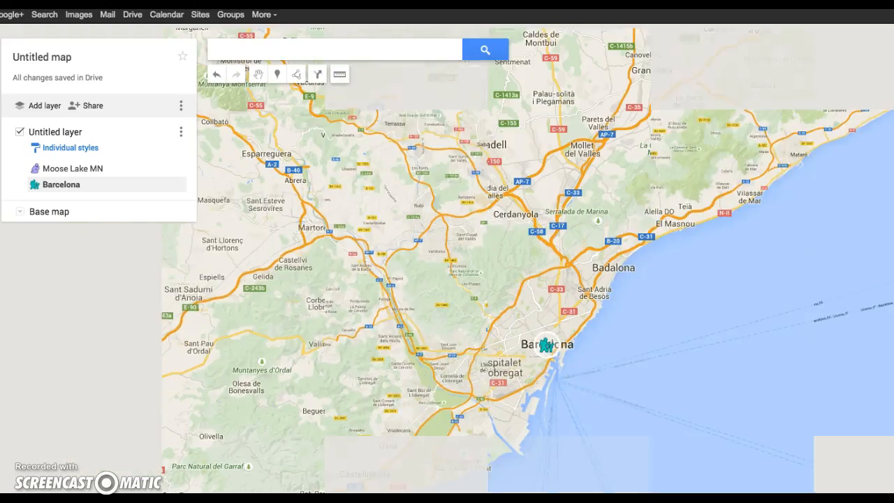
{"action": "scroll", "coordinate": [523, 278], "scroll_direction": "down", "scroll_amount": 3}
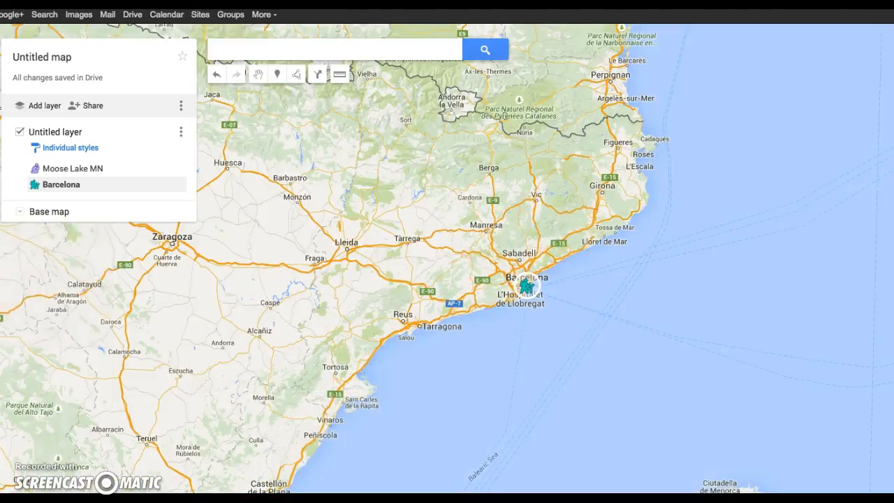
{"action": "scroll", "coordinate": [523, 277], "scroll_direction": "down", "scroll_amount": 1}
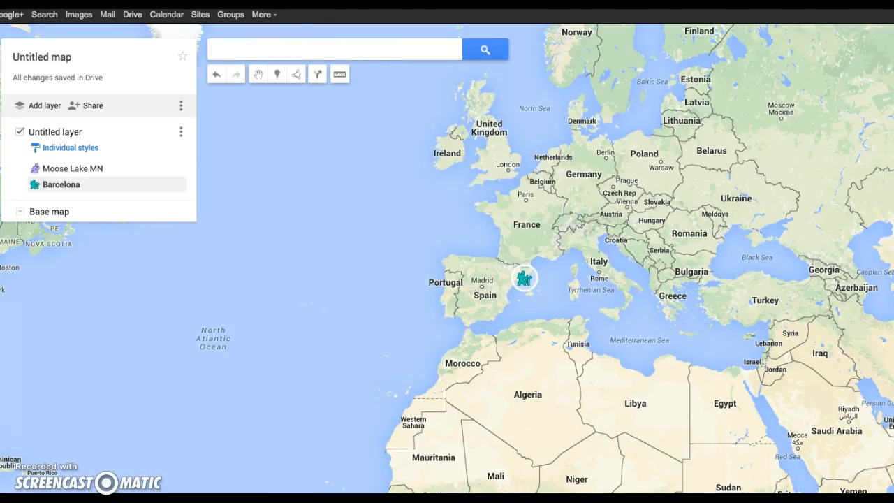
{"action": "scroll", "coordinate": [523, 278], "scroll_direction": "down", "scroll_amount": 2}
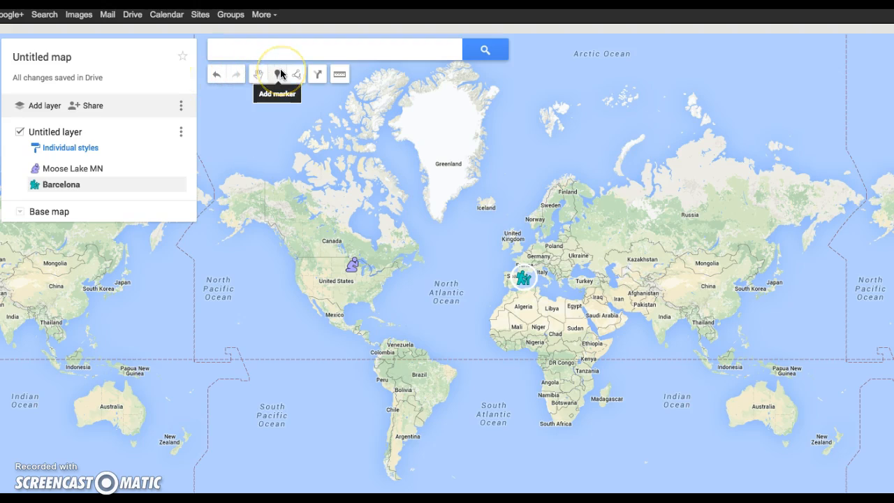
{"action": "left_click", "coordinate": [339, 75]}
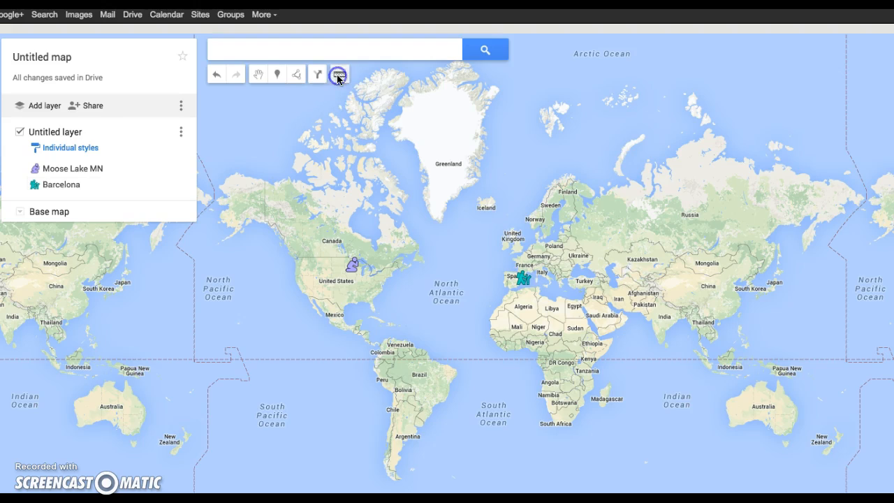
{"action": "left_click", "coordinate": [342, 286]}
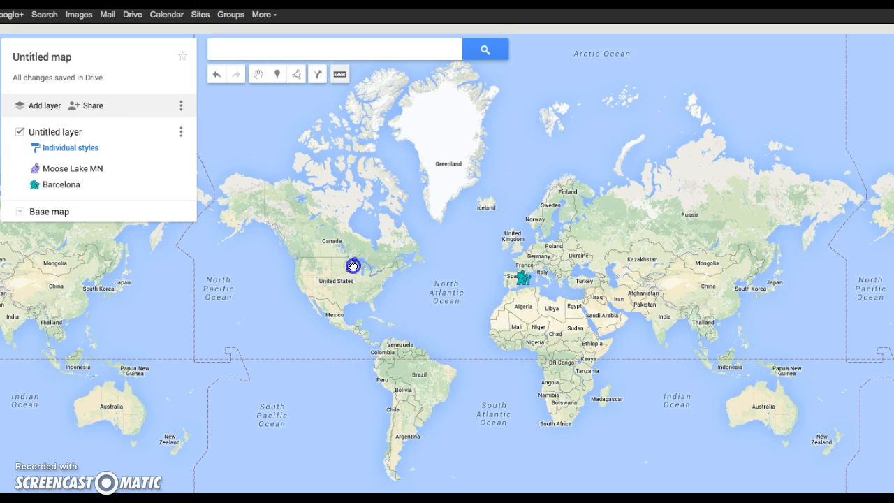
{"action": "left_click", "coordinate": [353, 266]}
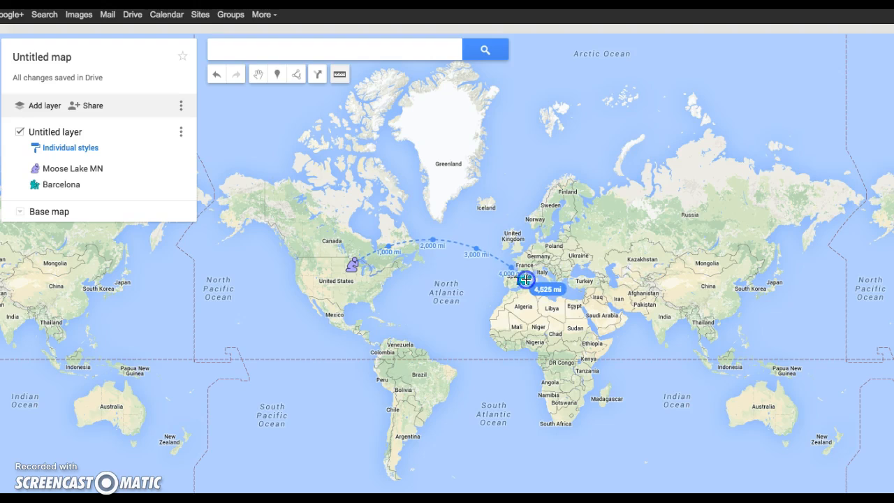
{"action": "double_click", "coordinate": [523, 280]}
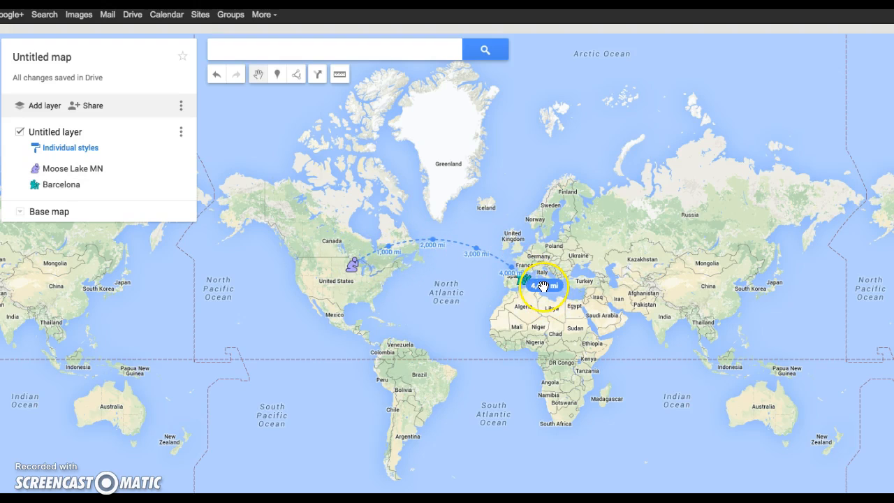
{"action": "left_click", "coordinate": [342, 83]}
Draw a line from the Moose Lake MN marker to the Barcelona marker.
{"action": "left_click", "coordinate": [297, 79]}
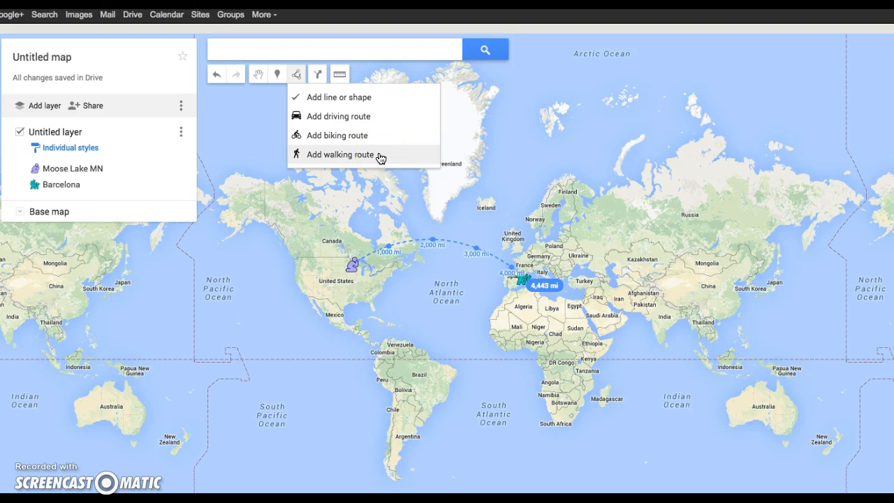
{"action": "left_click", "coordinate": [379, 103]}
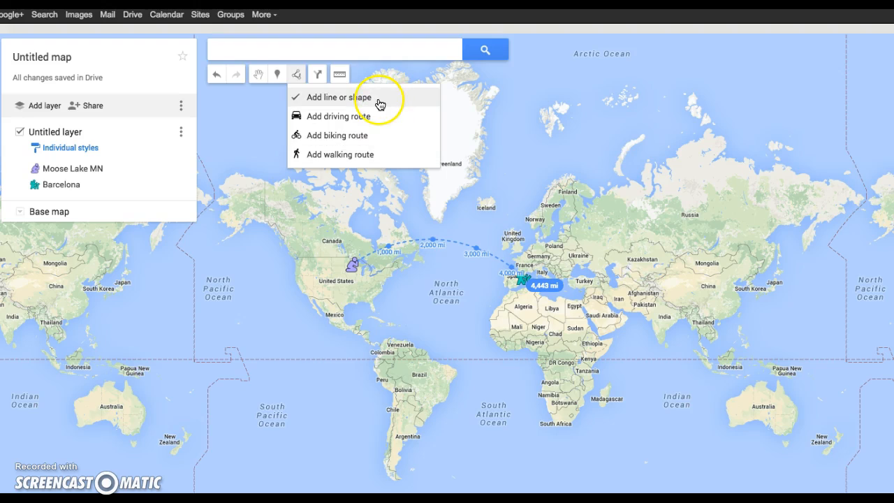
{"action": "left_click", "coordinate": [351, 264]}
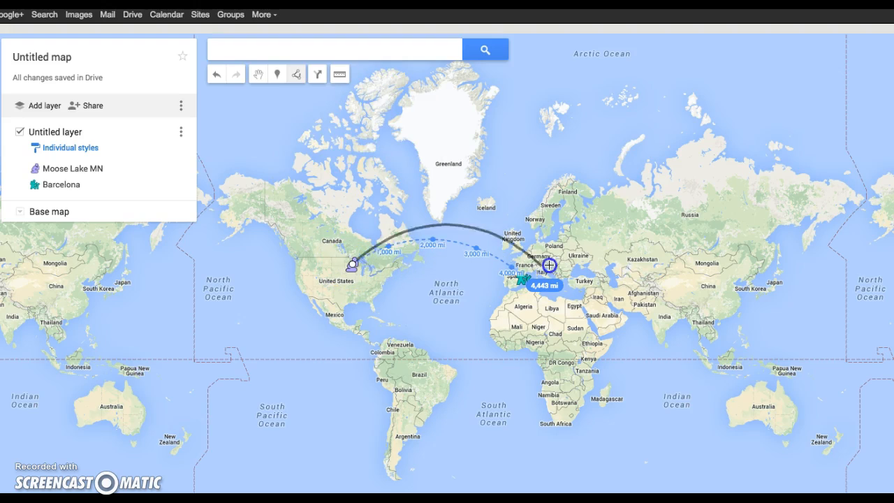
{"action": "left_click", "coordinate": [526, 280]}
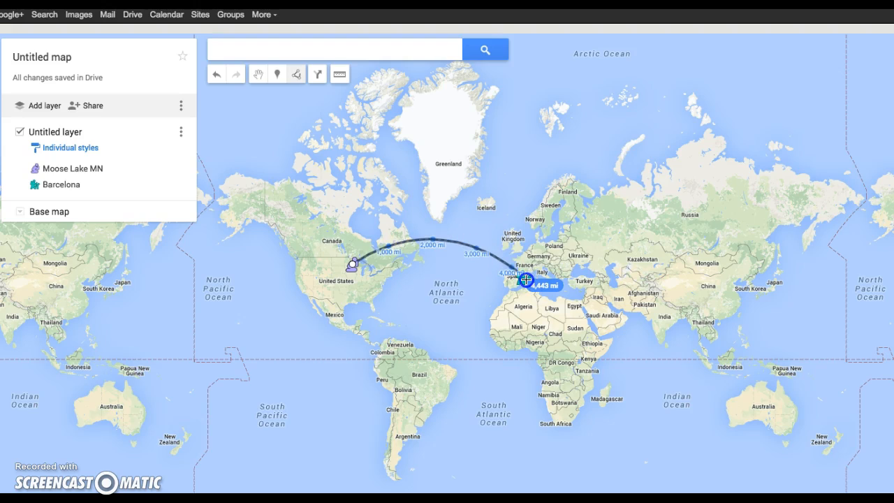
{"action": "left_click", "coordinate": [525, 283]}
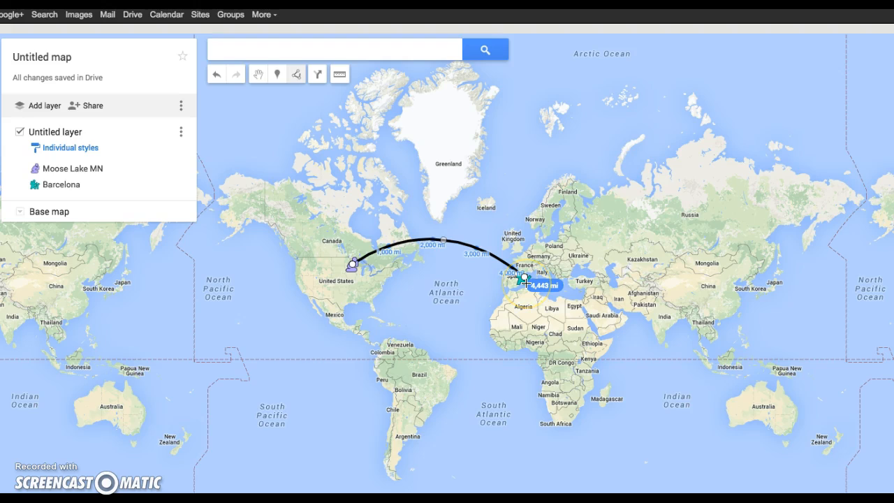
{"action": "left_click", "coordinate": [485, 253]}
{"action": "left_click", "coordinate": [526, 280]}
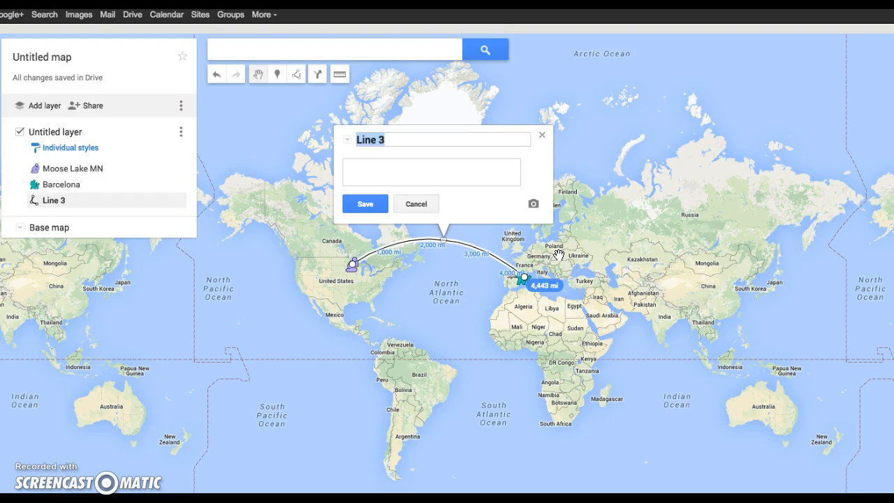
Title the line between the two markers "4, 443 Miles", save it and close its details.
{"action": "left_click", "coordinate": [375, 143]}
{"action": "key", "text": "BackSpace"}
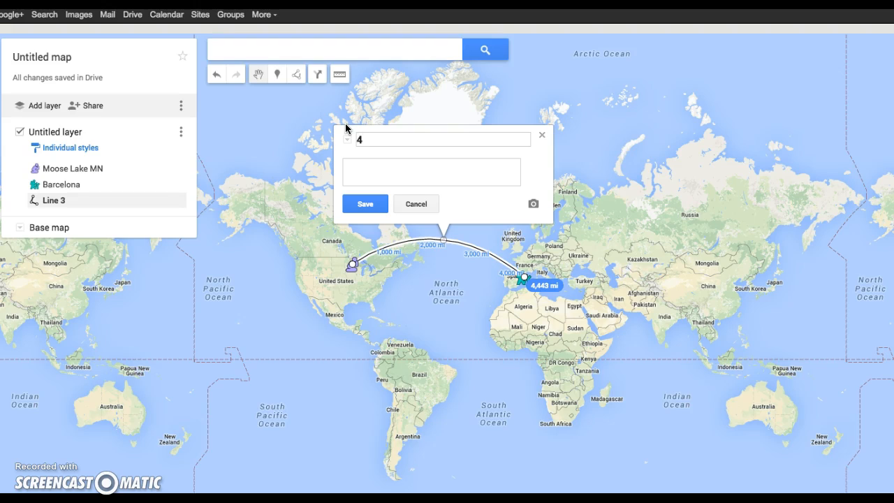
{"action": "type", "text": "443 Miles"}
{"action": "left_click", "coordinate": [373, 203]}
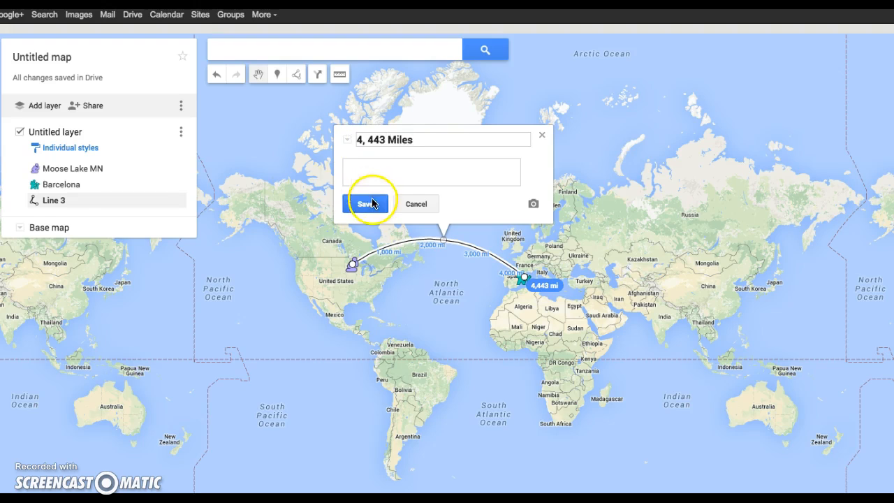
{"action": "left_click", "coordinate": [541, 136]}
{"action": "left_click", "coordinate": [443, 337]}
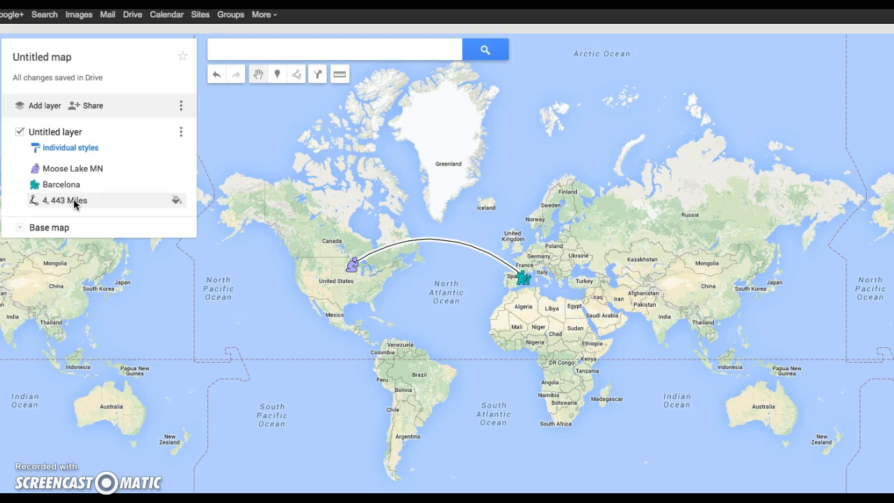
Start sharing the map and title it "Early Hominids Fossil Migration", leaving the description empty.
{"action": "left_click", "coordinate": [81, 107]}
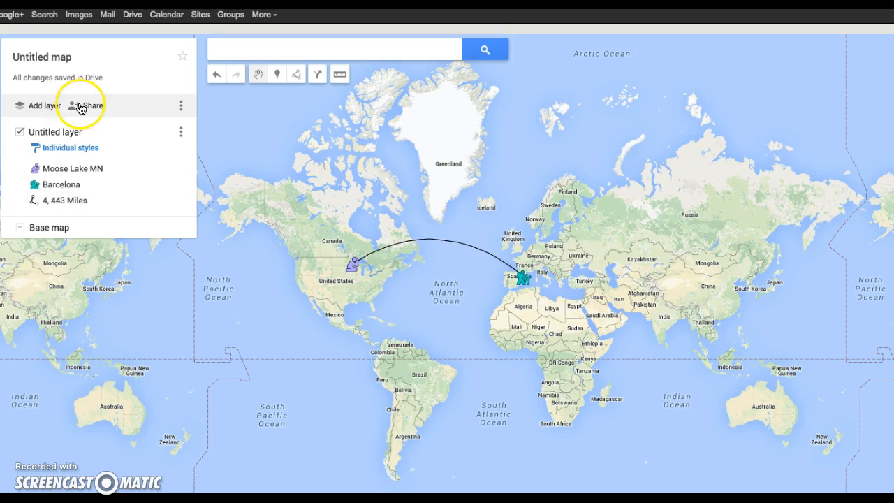
{"action": "left_click", "coordinate": [81, 108]}
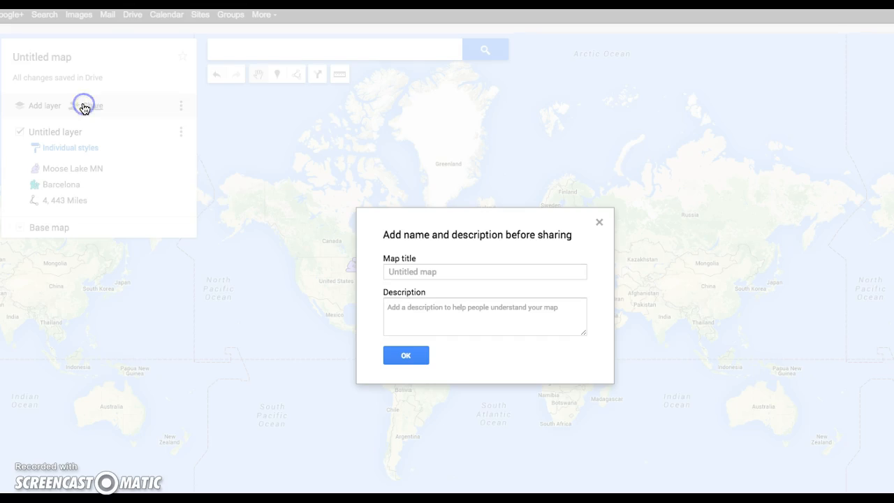
{"action": "left_click", "coordinate": [419, 273]}
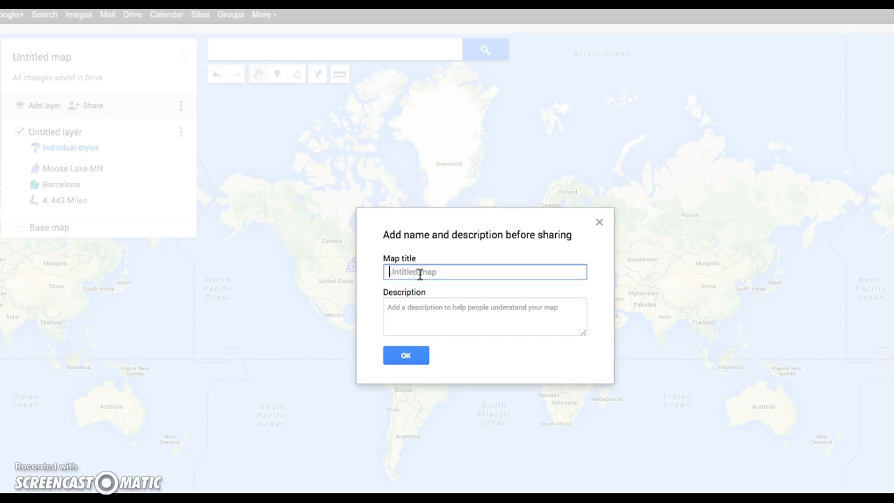
{"action": "type", "text": "Earlyh"}
{"action": "key", "text": "BackSpace"}
{"action": "type", "text": "Hominids Foss"}
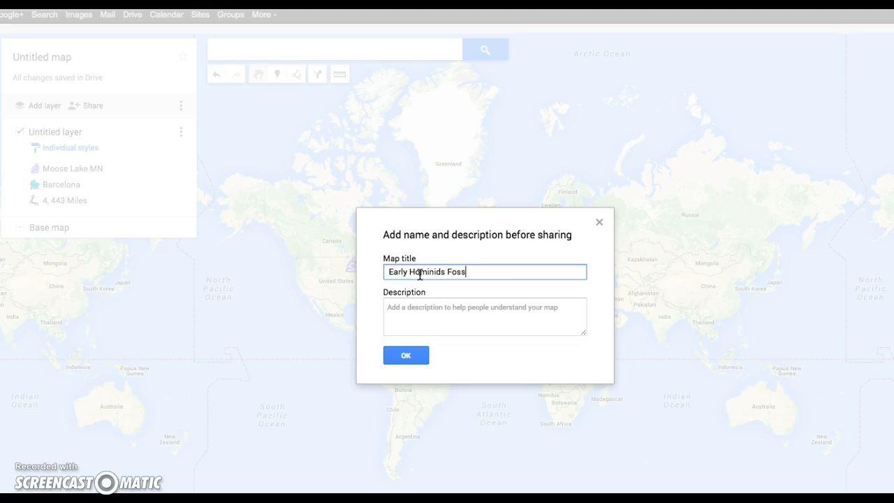
{"action": "type", "text": "il Migration"}
{"action": "left_click", "coordinate": [447, 315]}
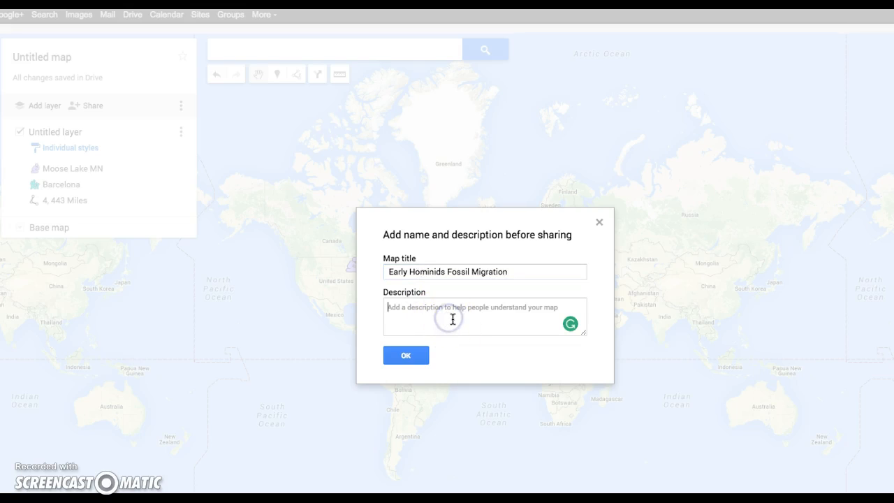
{"action": "left_click", "coordinate": [412, 357]}
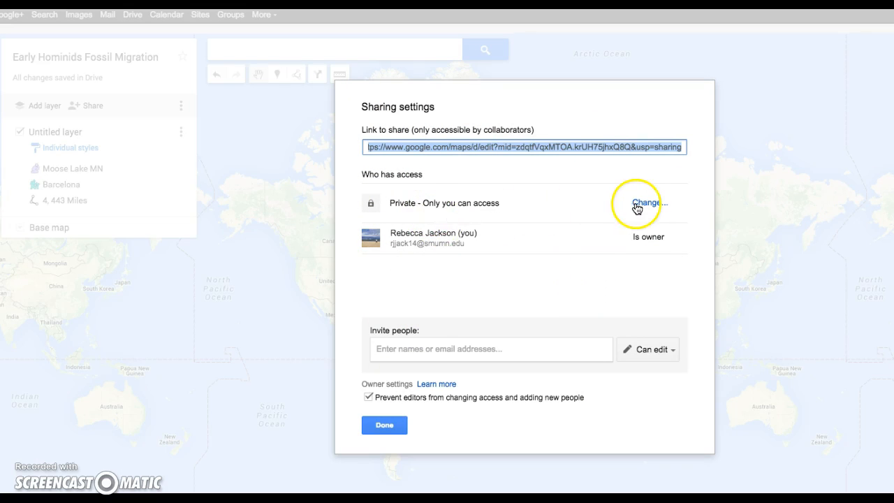
Invite the suggested contact at the isd97.org address to the map with "Can view" access and send the invitation.
{"action": "left_click", "coordinate": [545, 349]}
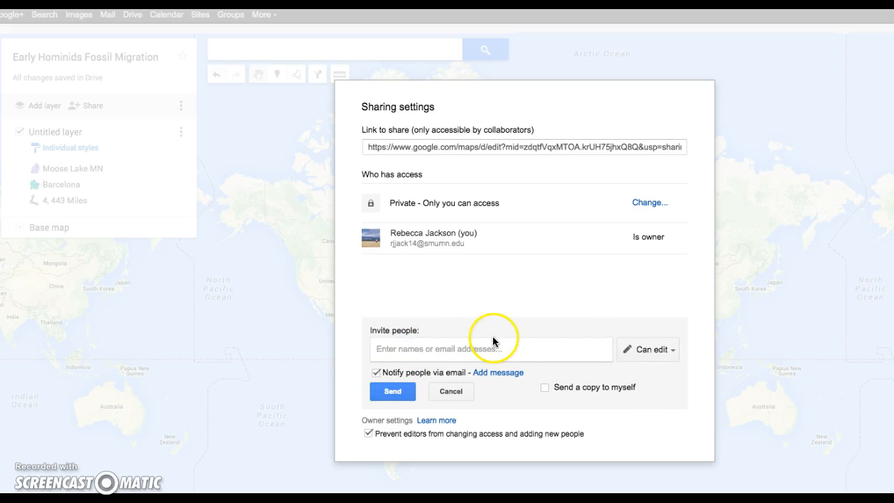
{"action": "left_click", "coordinate": [645, 349]}
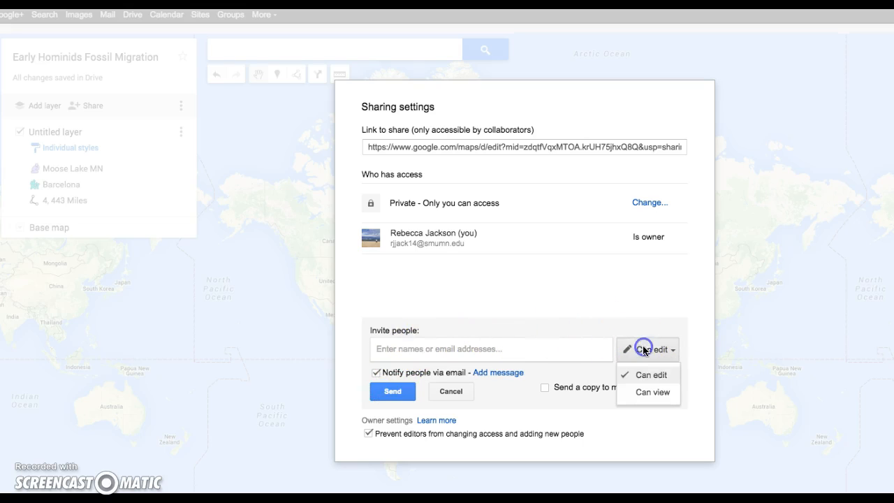
{"action": "left_click", "coordinate": [645, 391]}
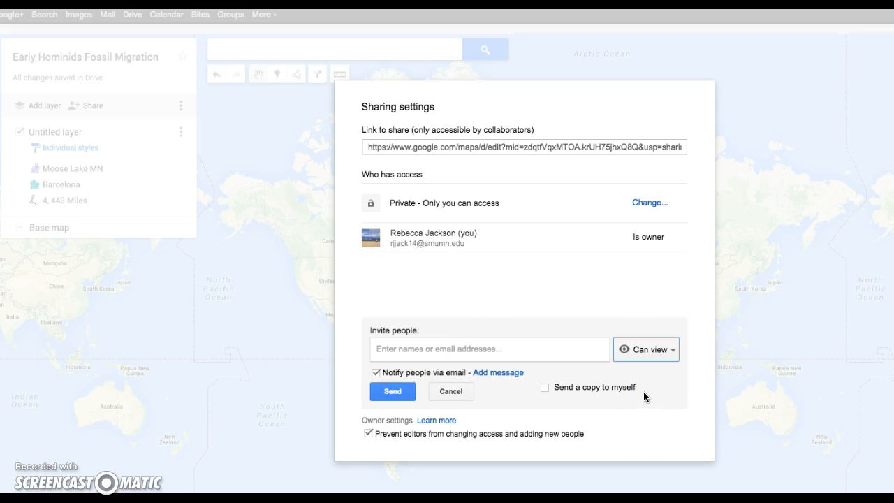
{"action": "left_click", "coordinate": [541, 344]}
{"action": "type", "text": "reb"}
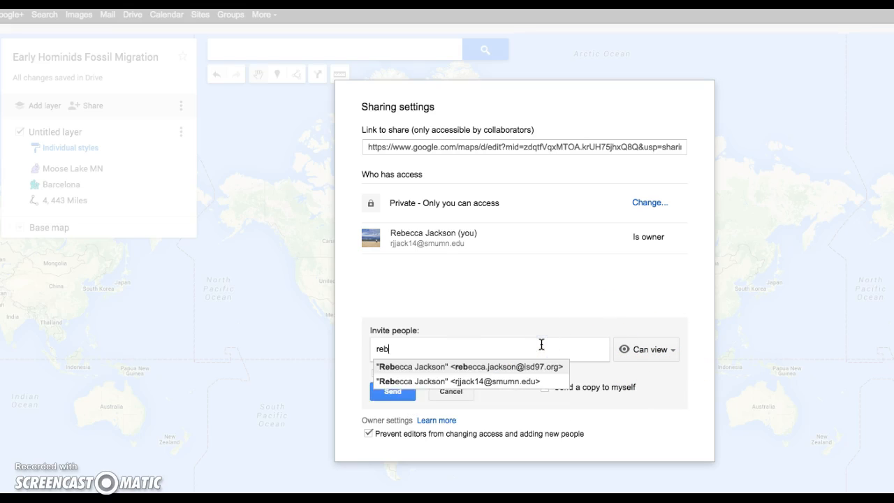
{"action": "type", "text": "e"}
{"action": "left_click", "coordinate": [528, 365]}
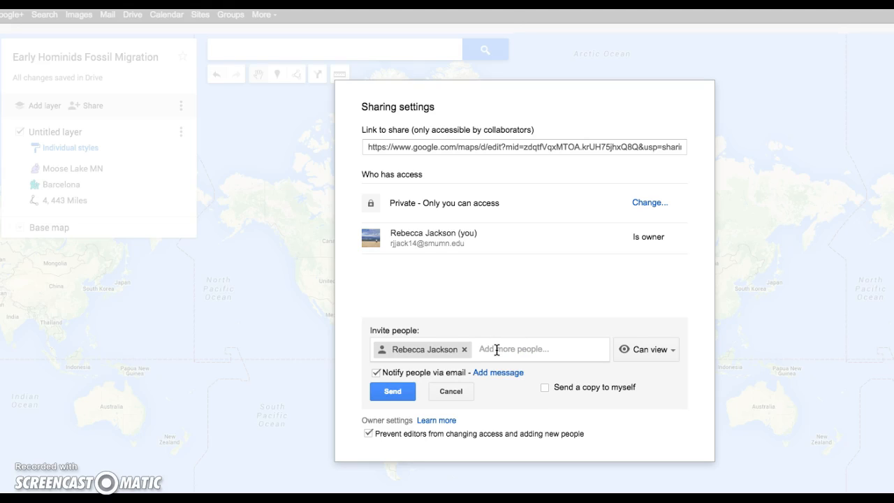
{"action": "left_click", "coordinate": [400, 393]}
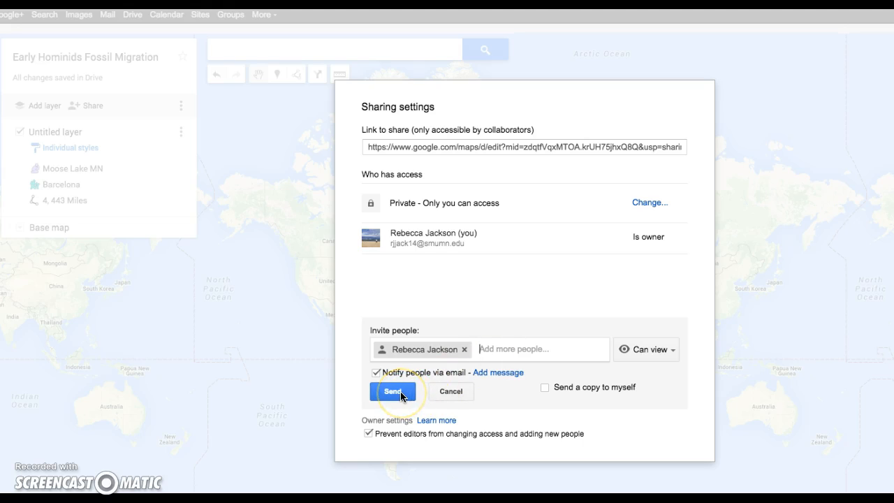